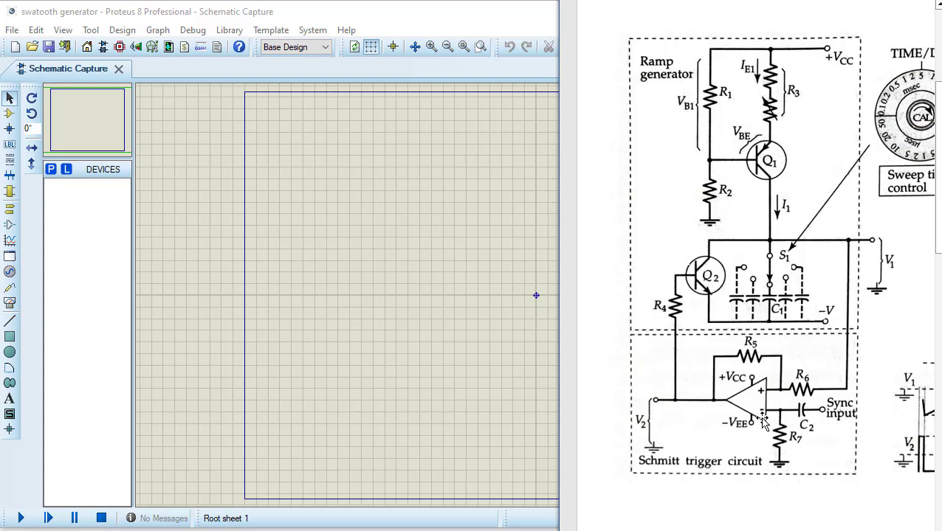
Bring the Proteus Schematic Capture window in front of the reference circuit image.
click(306, 316)
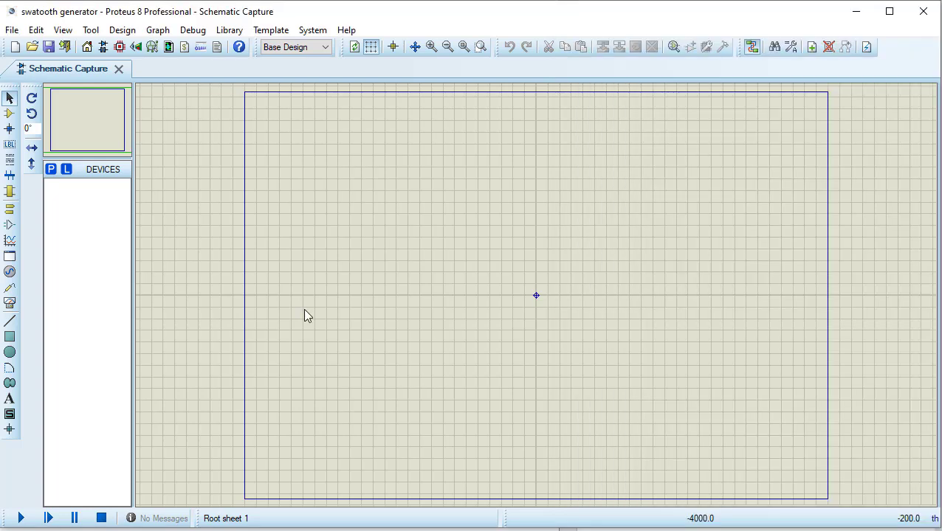
Open Pick Devices and add the generic RES resistor from a 'res' search.
click(52, 174)
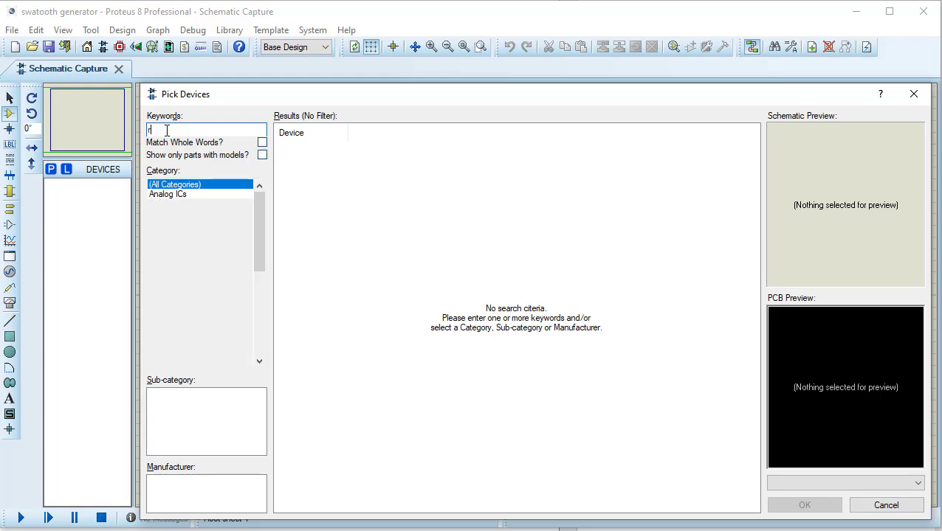
text(es)
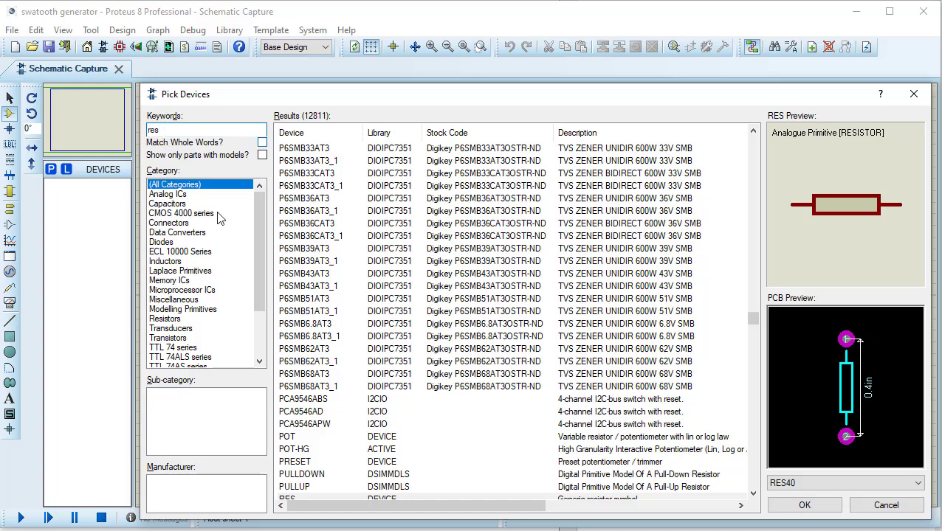
scroll(302, 391, down, 3)
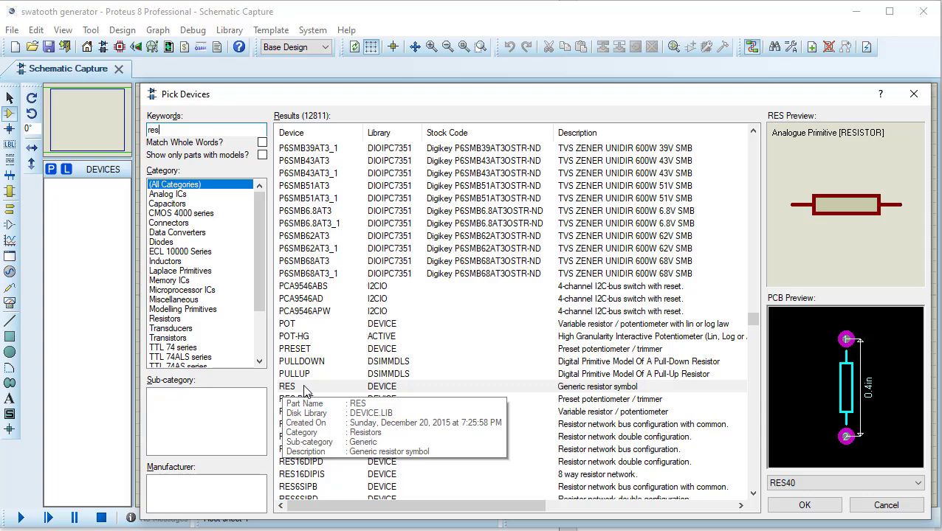
double_click(304, 387)
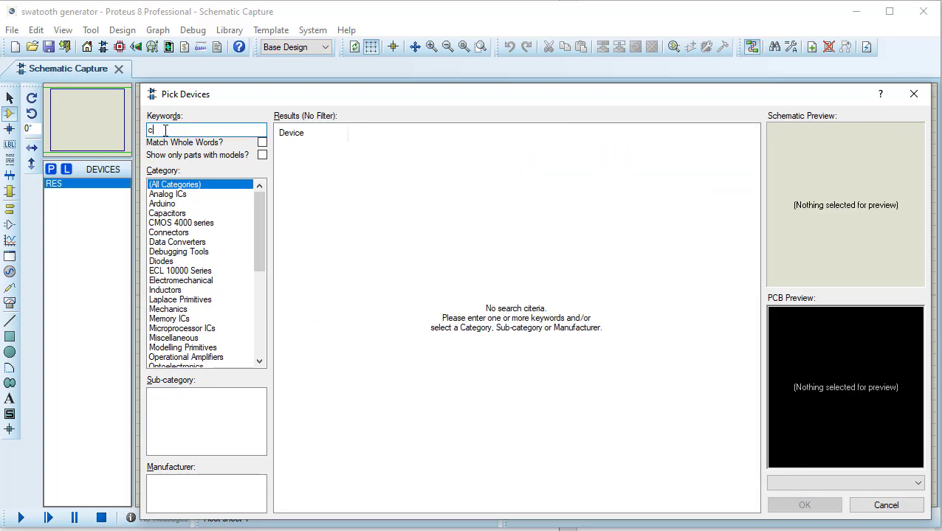
Add the CAP-ELEC electrolytic capacitor from a 'cap' search and clear the search box.
text(ap)
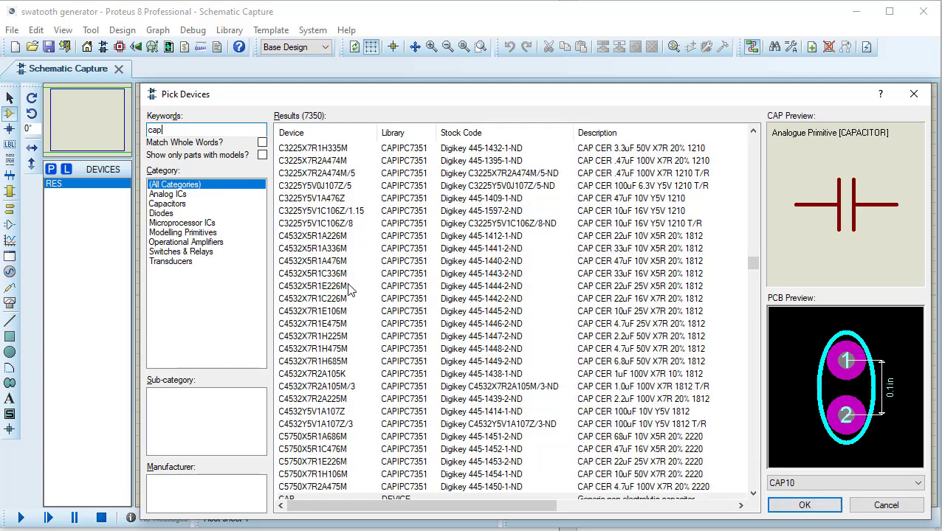
scroll(351, 290, down, 4)
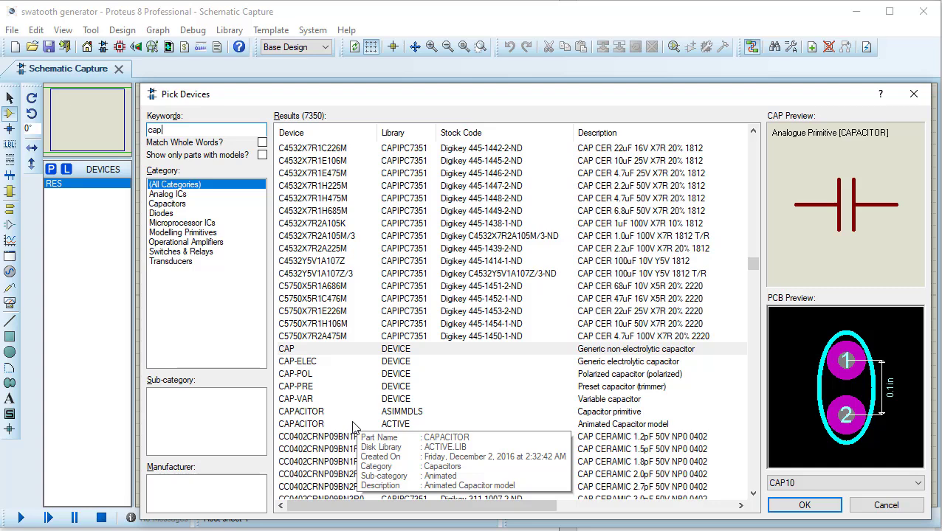
double_click(303, 363)
click(174, 130)
key(BackSpace)
key(BackSpace)
key(BackSpace)
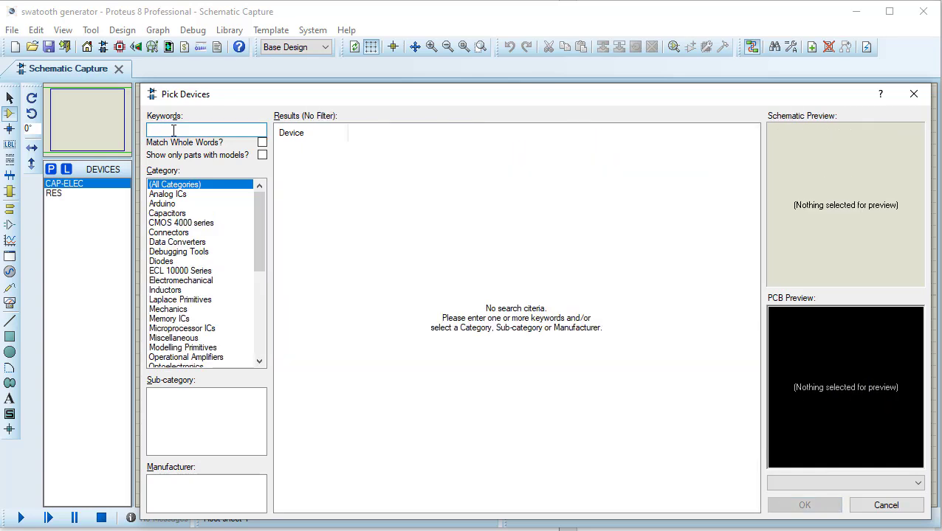
Add the 741 op-amp and the POT-HG potentiometer to the device list.
text(741)
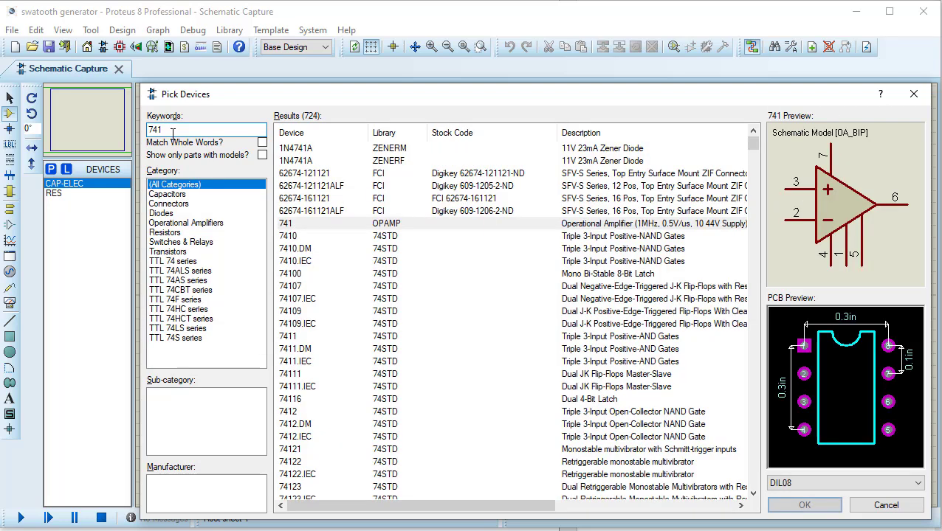
double_click(288, 223)
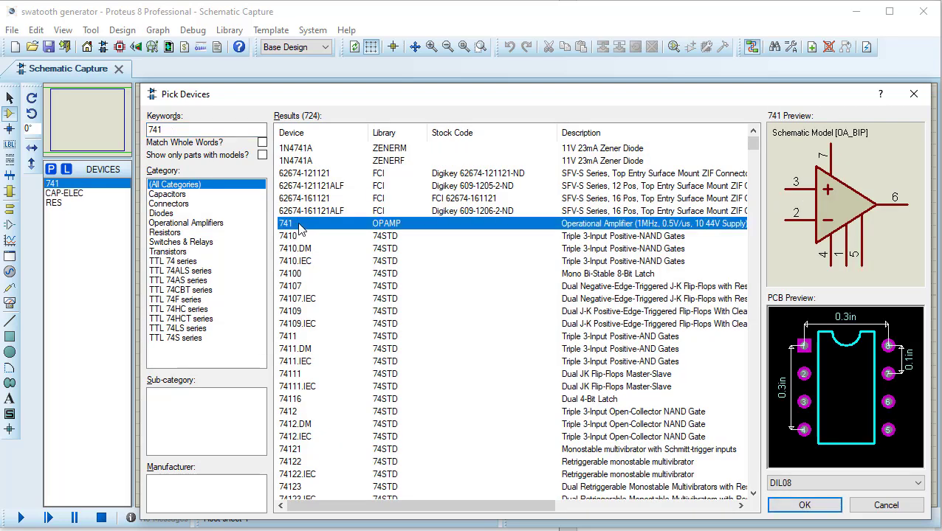
click(174, 129)
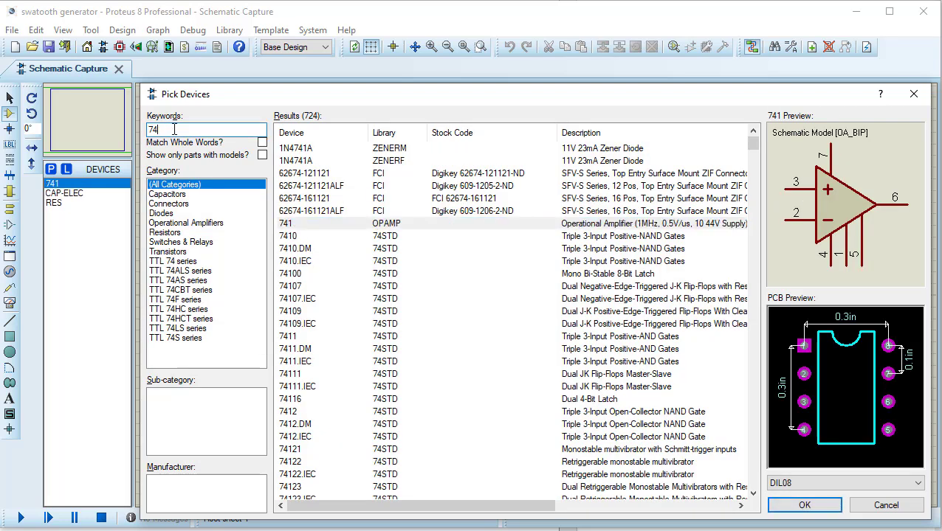
key(BackSpace)
key(BackSpace)
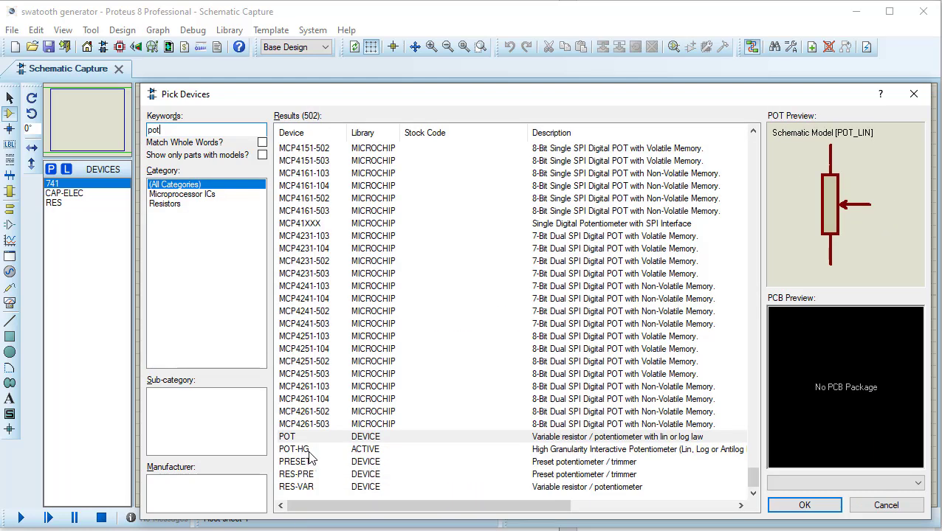
double_click(308, 451)
Add the generic NPN and PNP transistors, then check the reference circuit diagram.
click(179, 130)
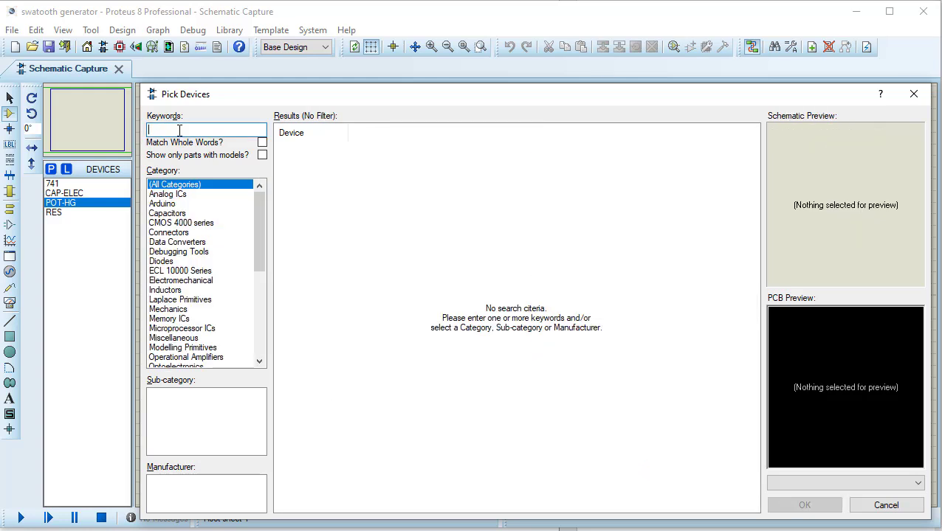
text(npn)
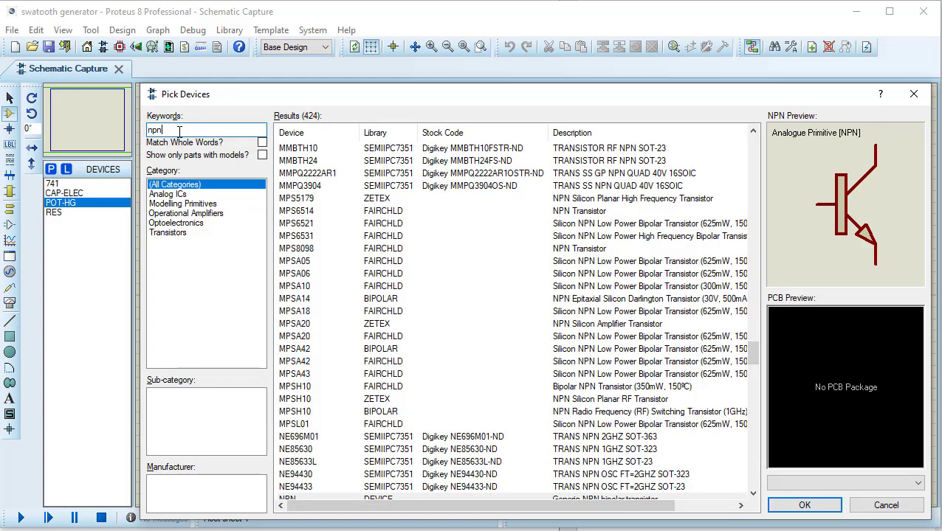
scroll(303, 244, down, 7)
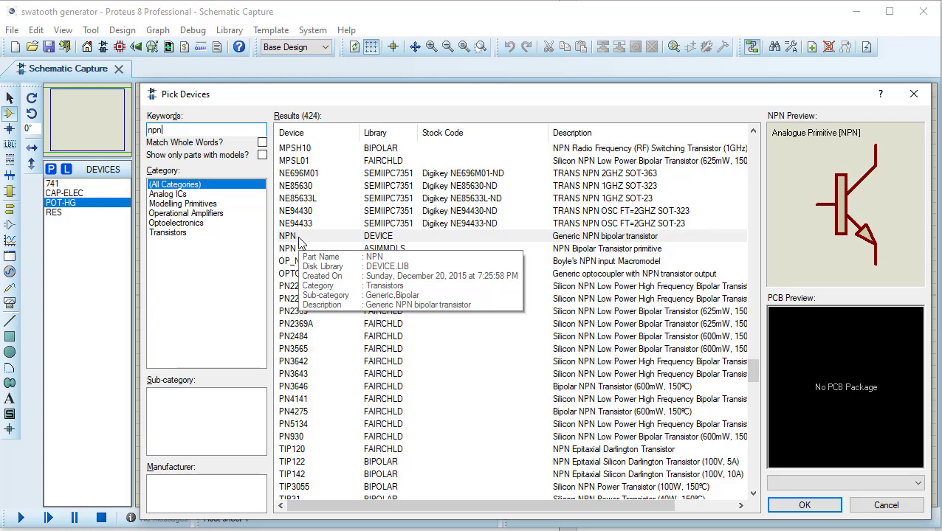
double_click(298, 237)
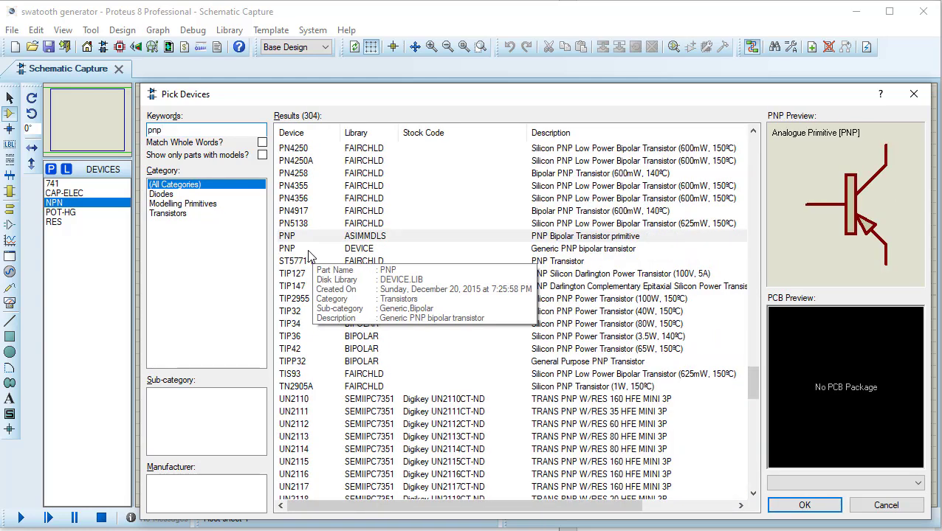
double_click(309, 251)
click(797, 527)
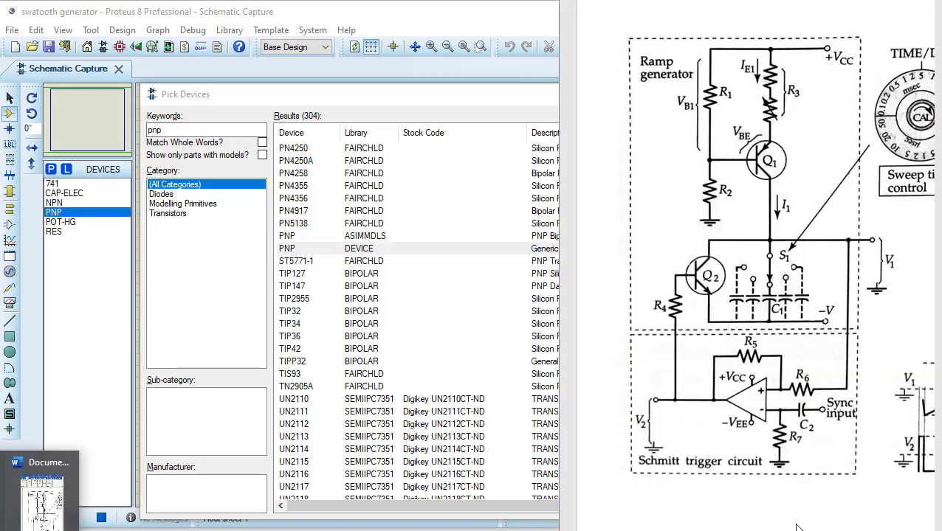
key(alt+Tab)
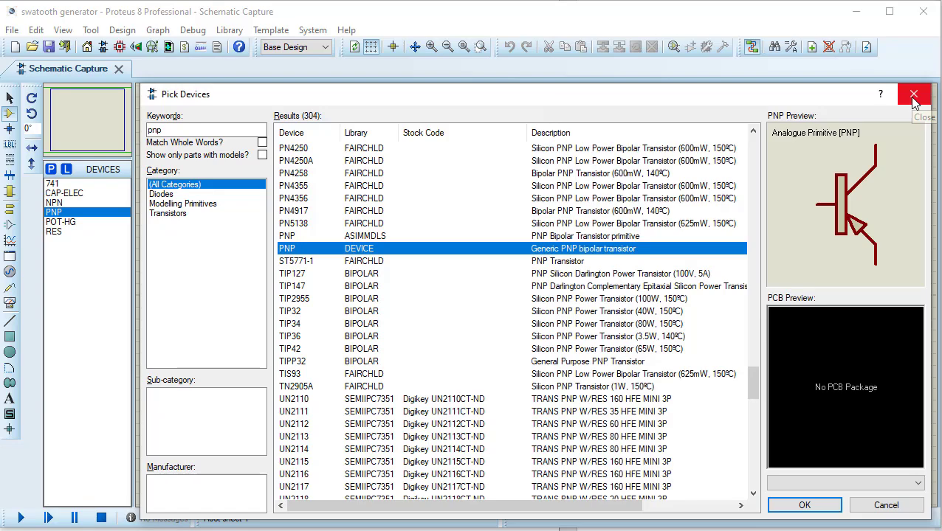
Close Pick Devices, then place a DC generator near the top and set Voltage to 5.
click(913, 96)
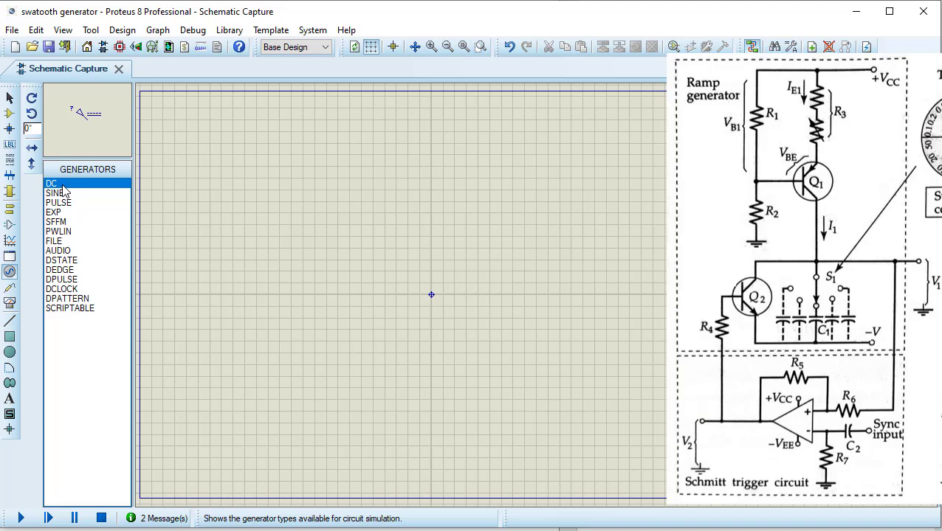
click(279, 101)
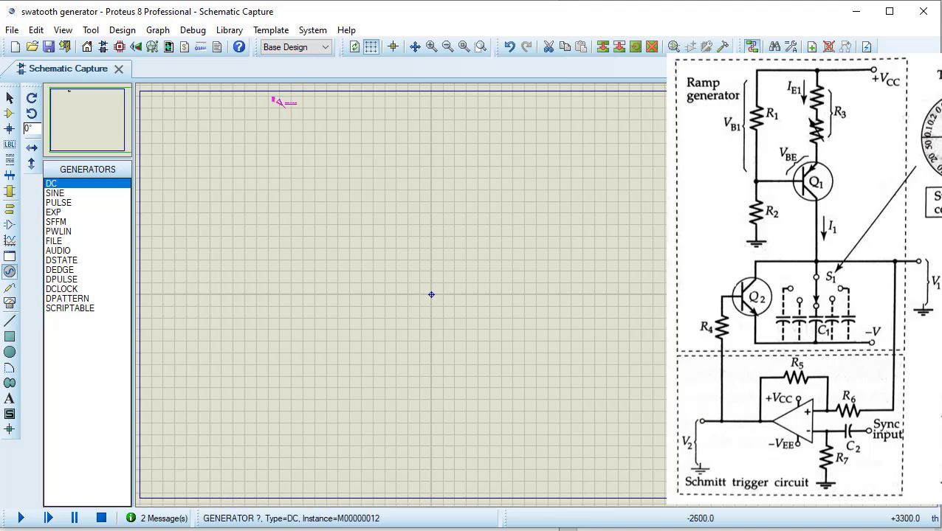
double_click(280, 108)
double_click(571, 119)
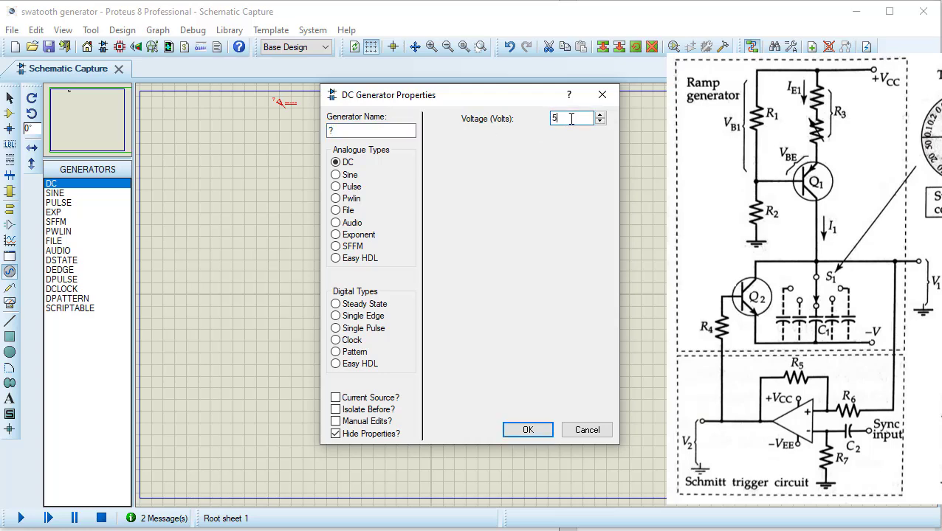
click(533, 432)
Place 10k resistor R1 near the lower left and rotate it to stand vertically.
click(10, 113)
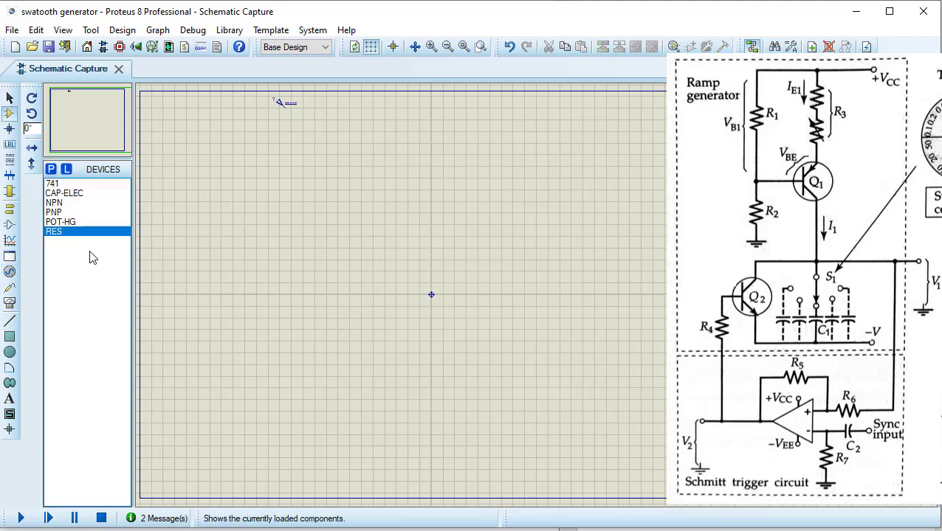
click(69, 232)
click(265, 437)
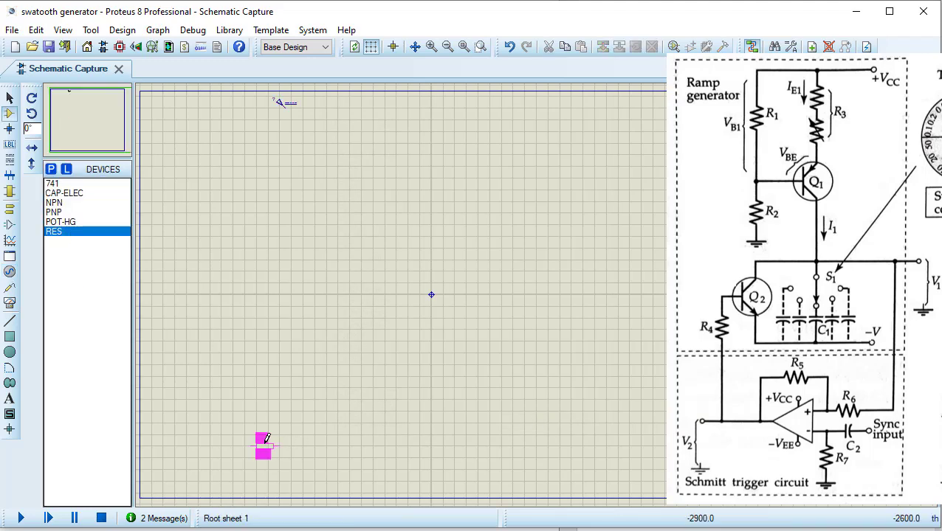
click(265, 439)
right_click(266, 448)
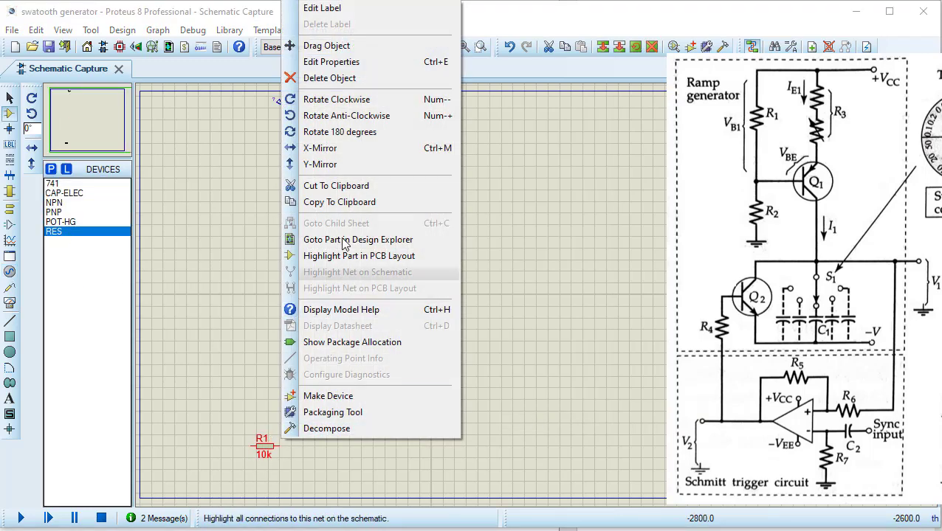
click(331, 101)
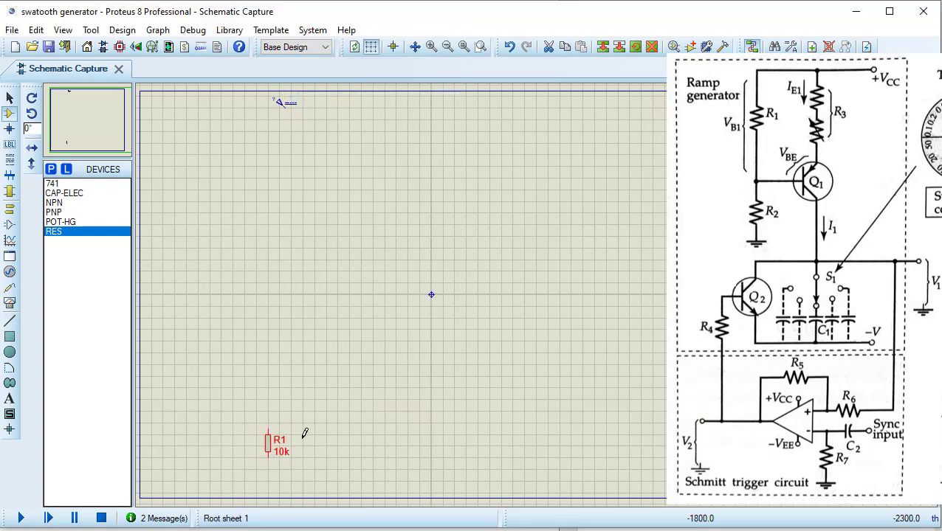
Block-copy R1 to create R2 at the top left and R3 beside it.
drag(249, 423, 313, 476)
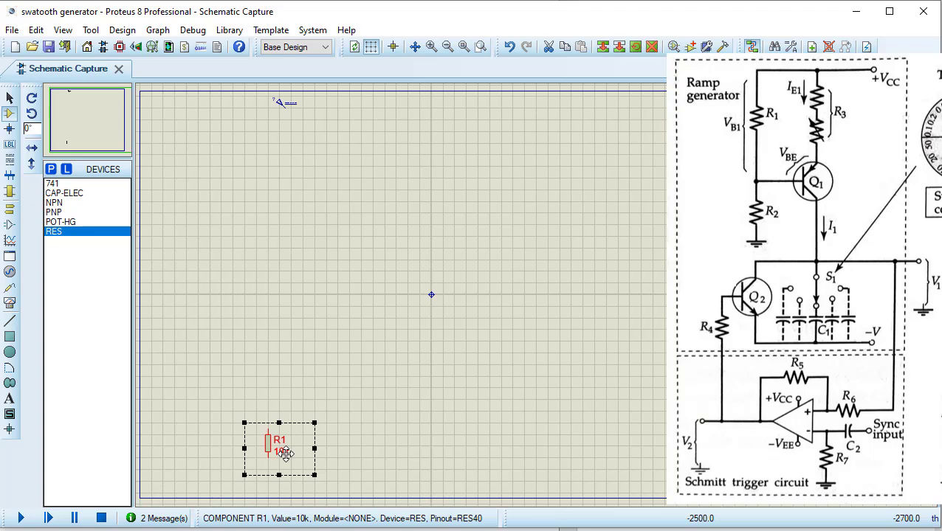
right_click(286, 453)
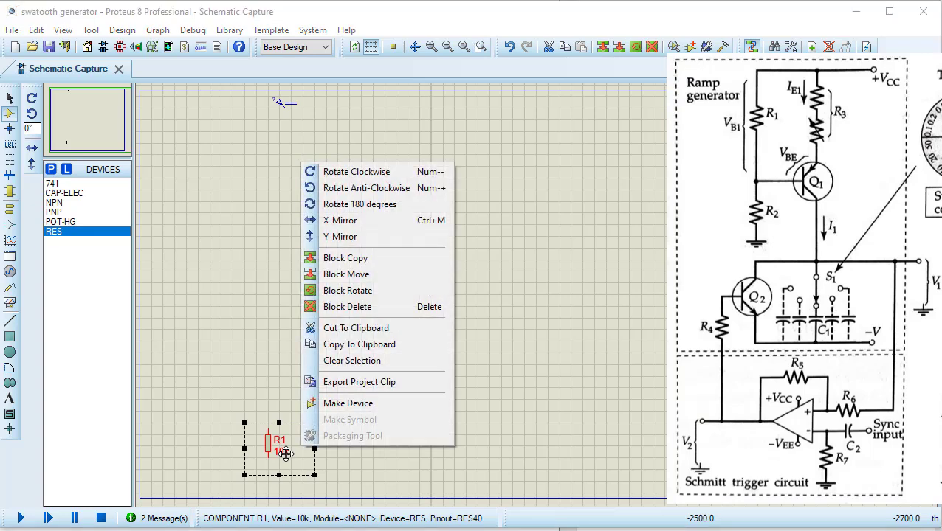
click(362, 258)
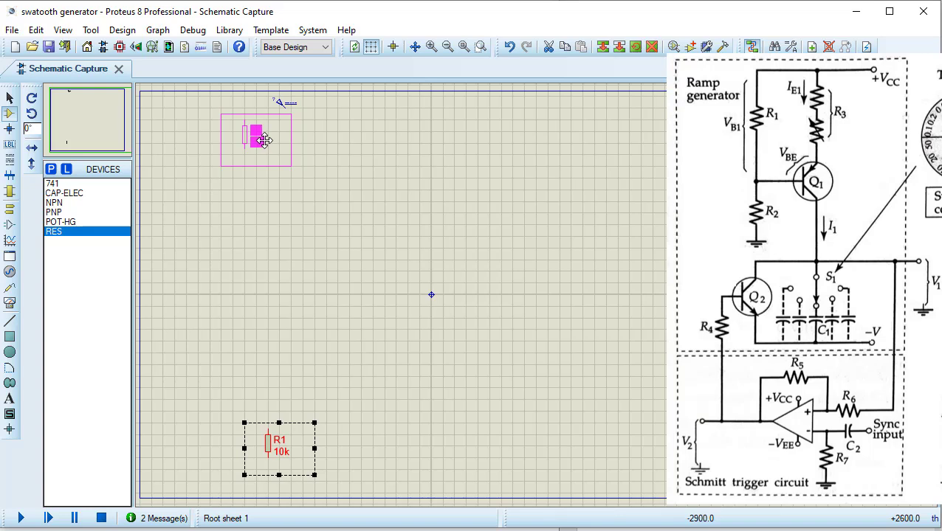
click(264, 141)
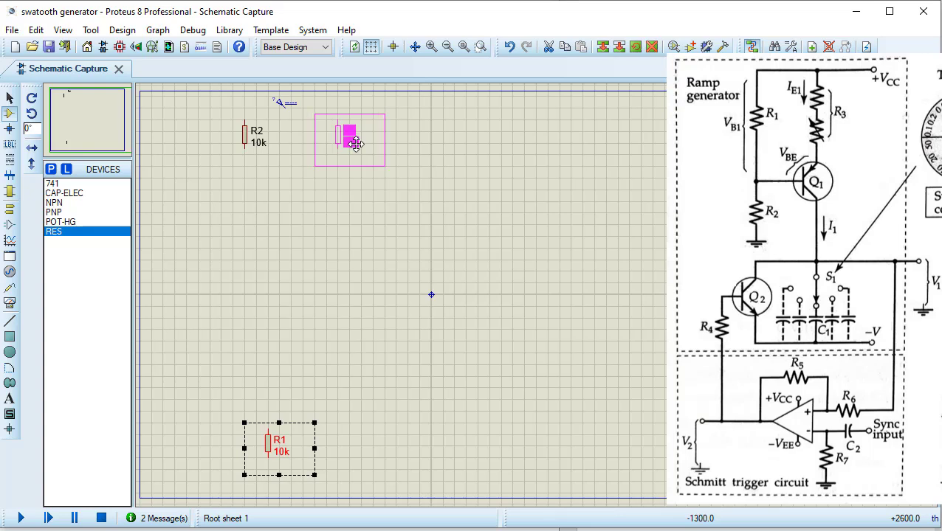
click(355, 144)
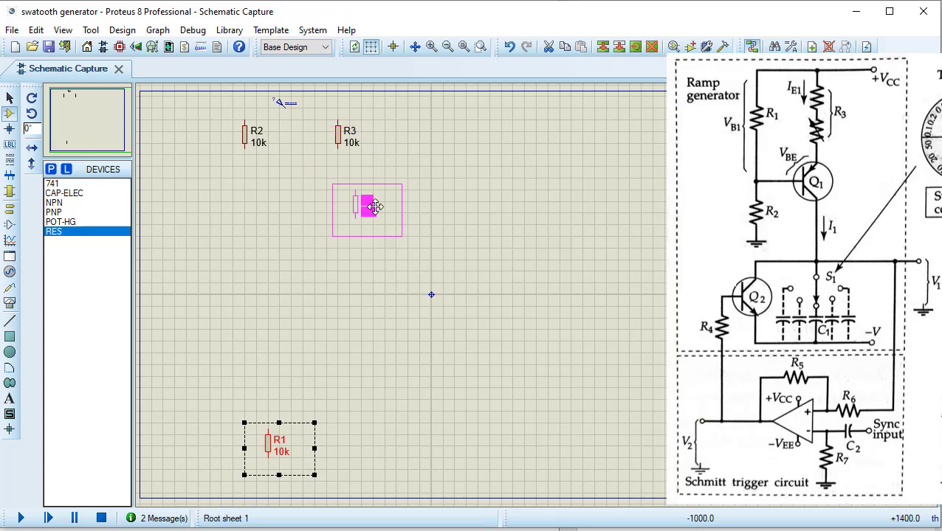
right_click(374, 201)
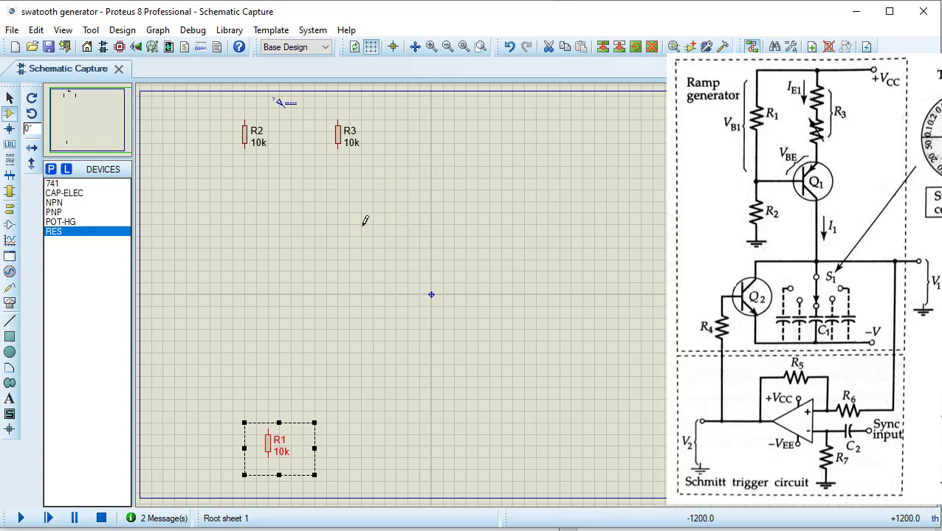
click(79, 223)
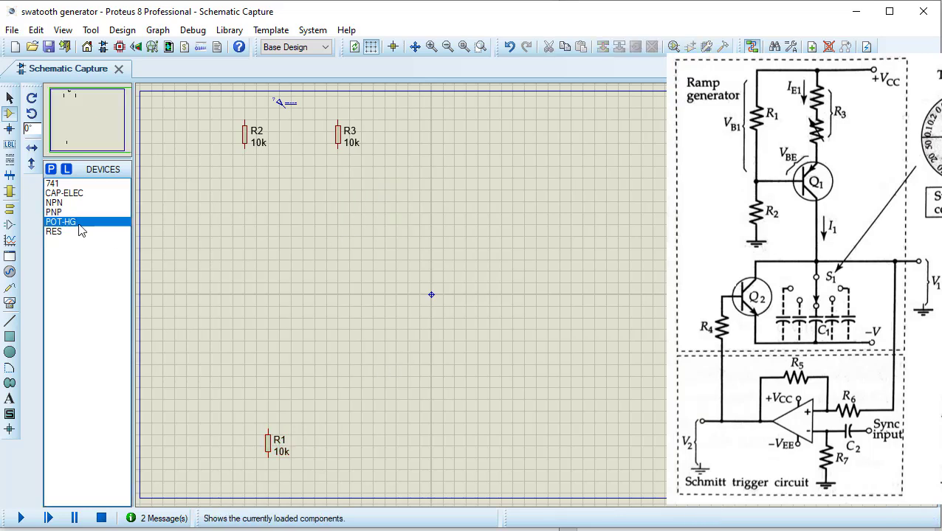
Place 1k potentiometer RV1 below R3, wire R2's top to R3's top, and join the generator.
click(343, 178)
click(341, 179)
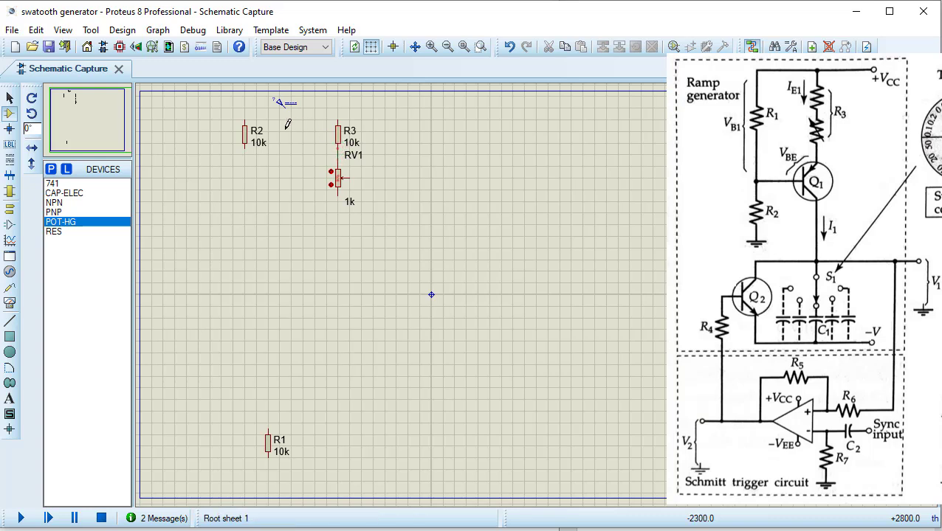
click(245, 118)
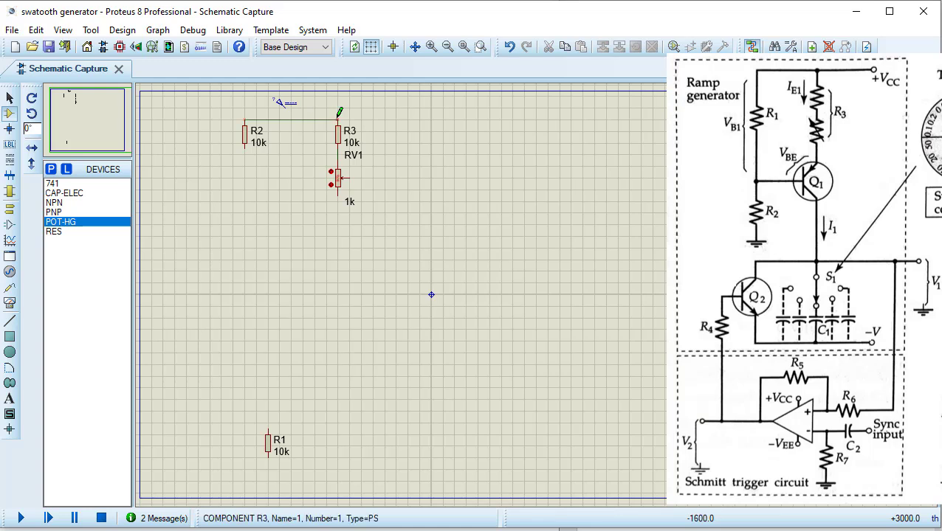
click(338, 118)
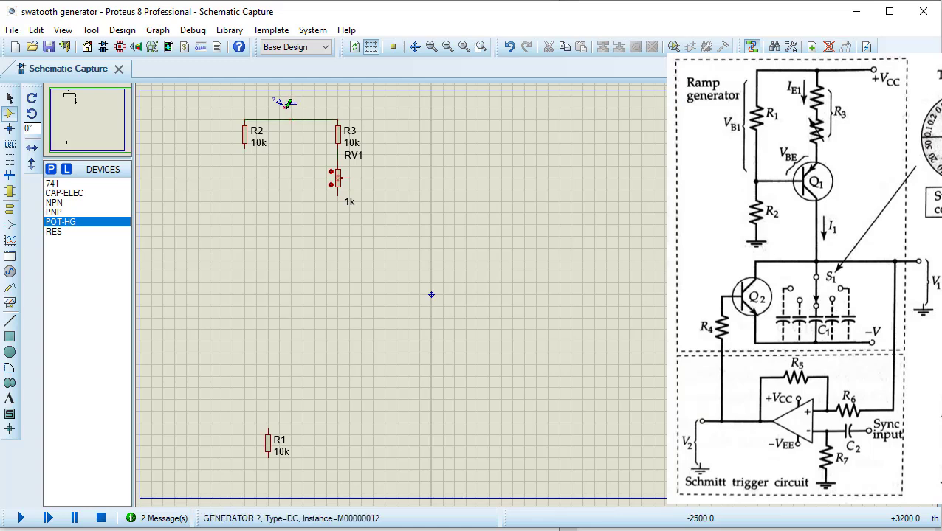
click(287, 109)
click(284, 119)
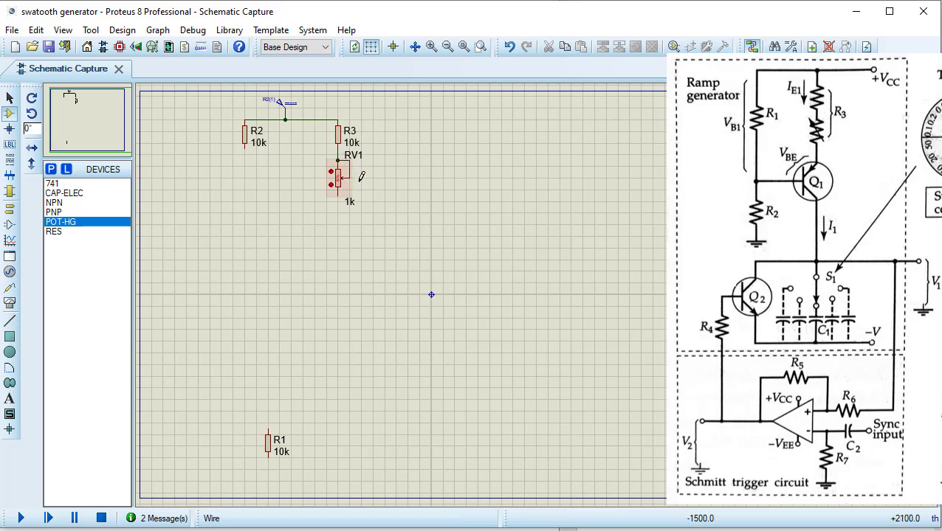
click(62, 212)
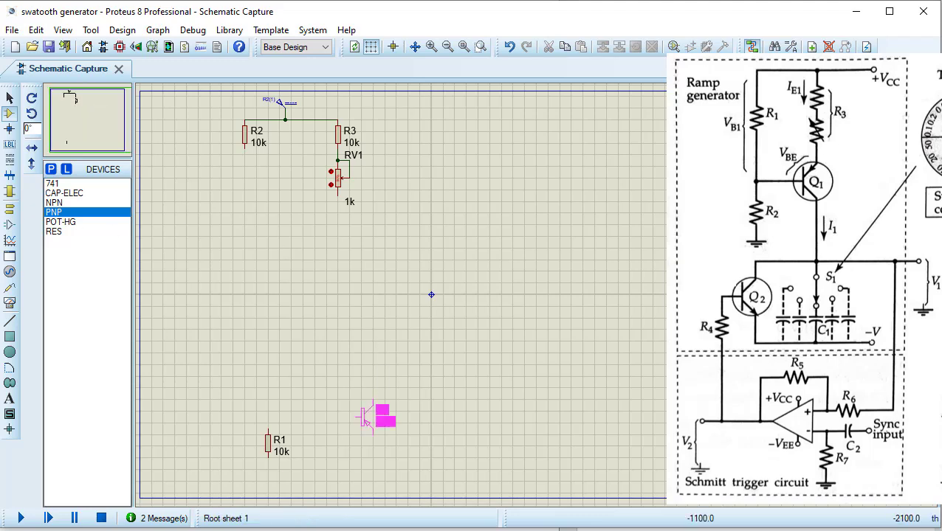
Place PNP transistor Q1 Y-mirrored under RV1 and wire its emitter to RV1's bottom pin.
click(367, 417)
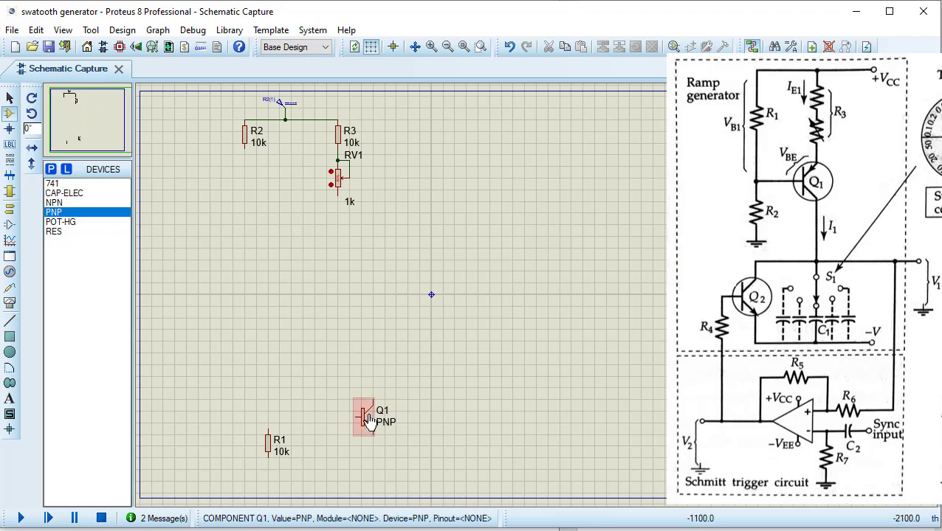
right_click(371, 419)
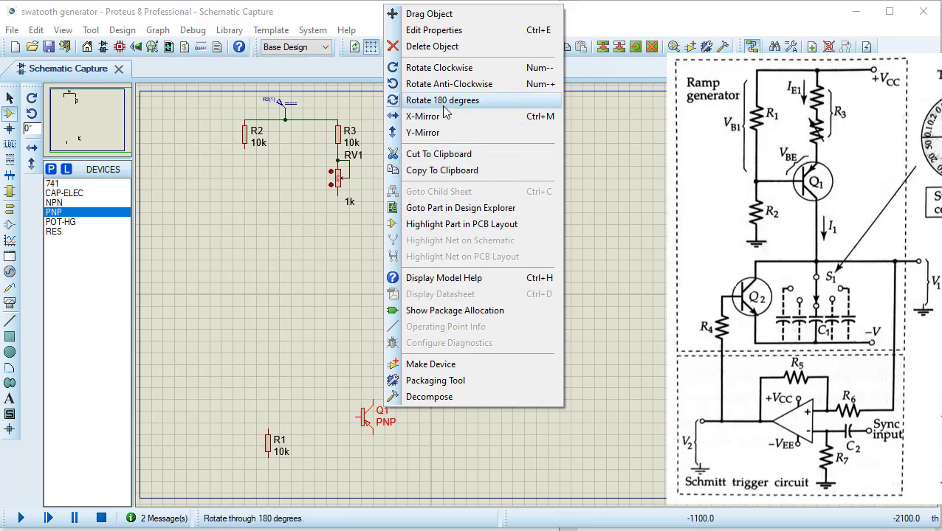
click(422, 133)
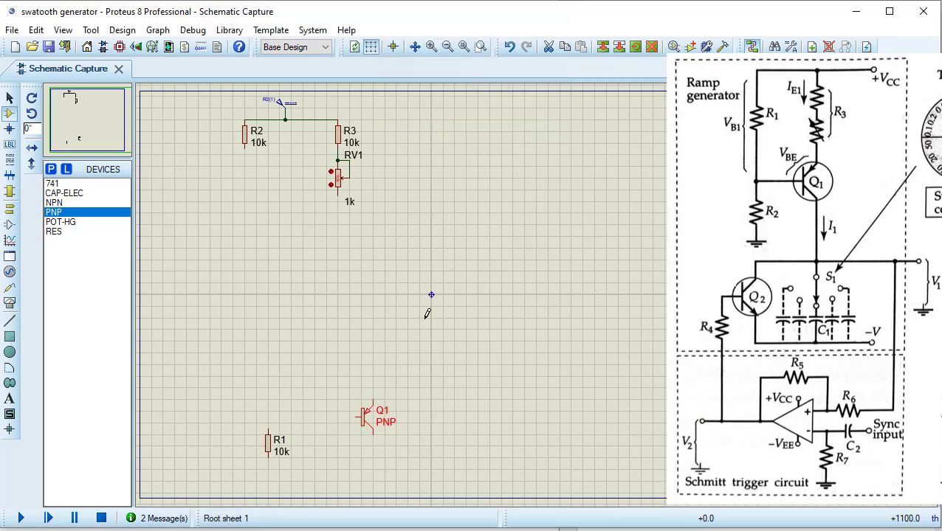
drag(338, 400, 407, 460)
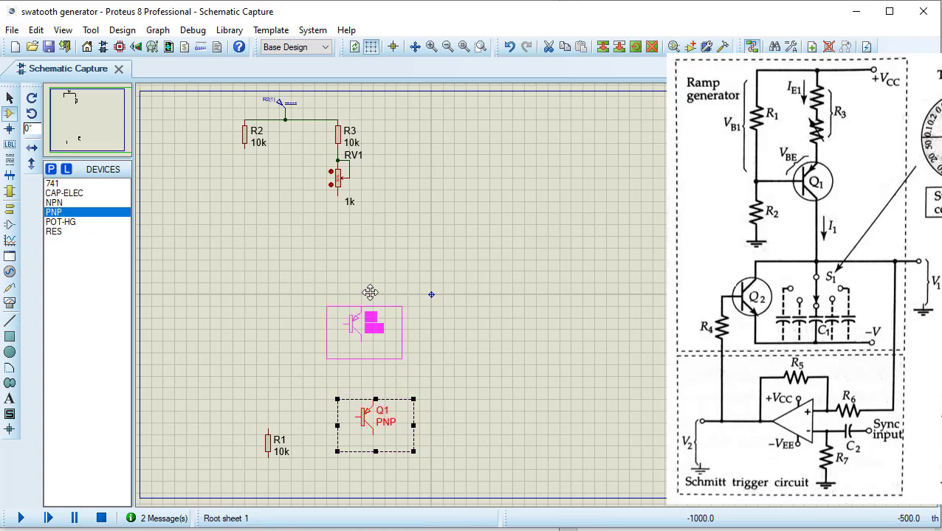
click(349, 238)
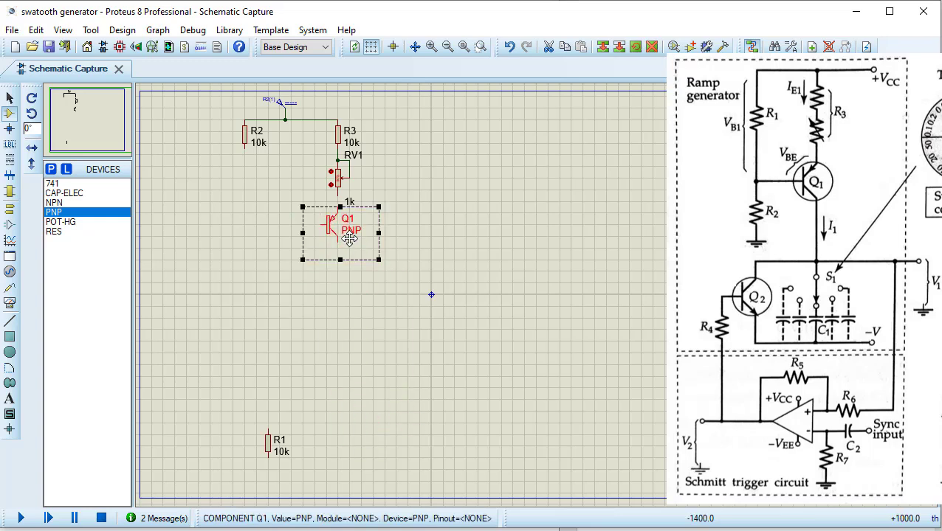
click(458, 263)
click(340, 207)
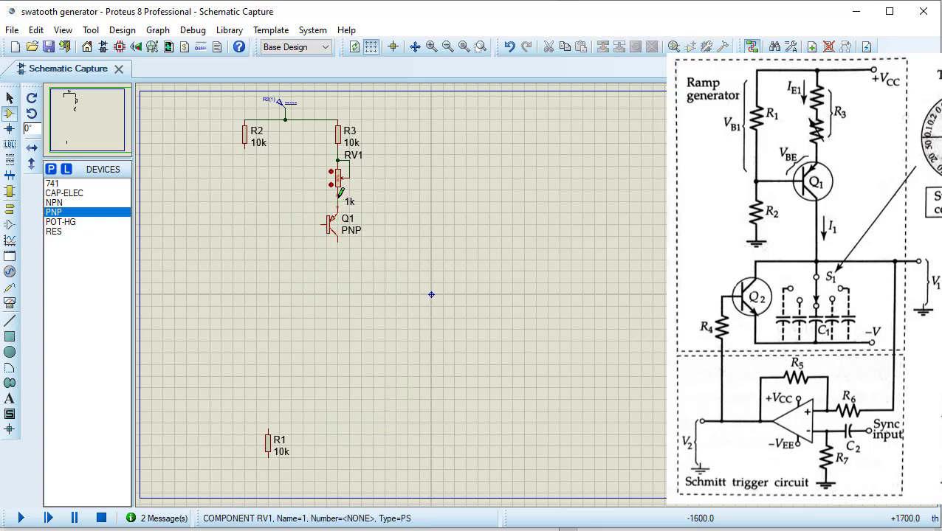
click(338, 189)
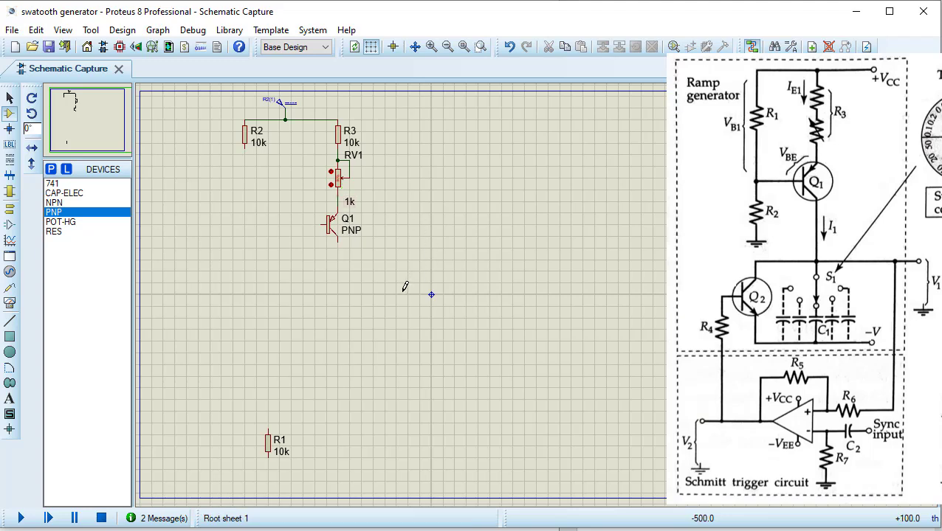
drag(232, 417, 320, 475)
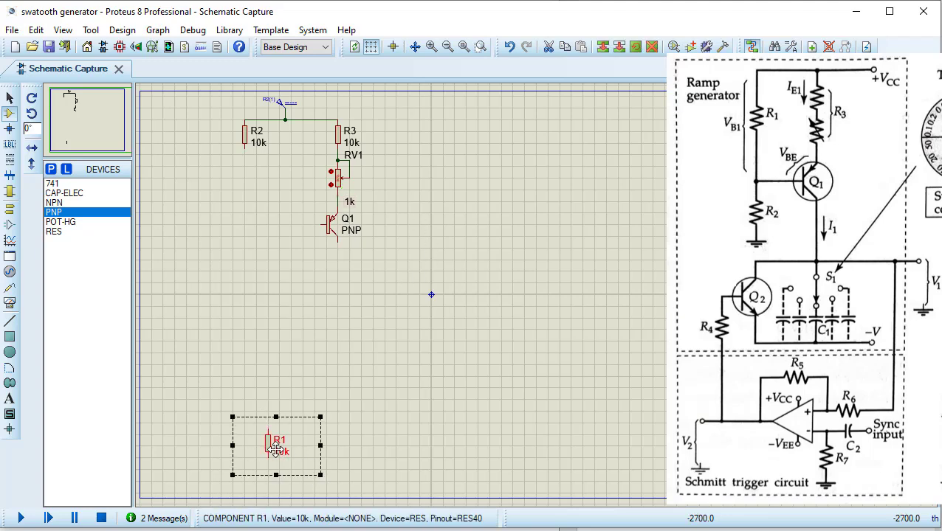
Block-copy R1 as R4 under R2, wire R2 to R4, and join Q1's base there.
right_click(298, 441)
click(352, 255)
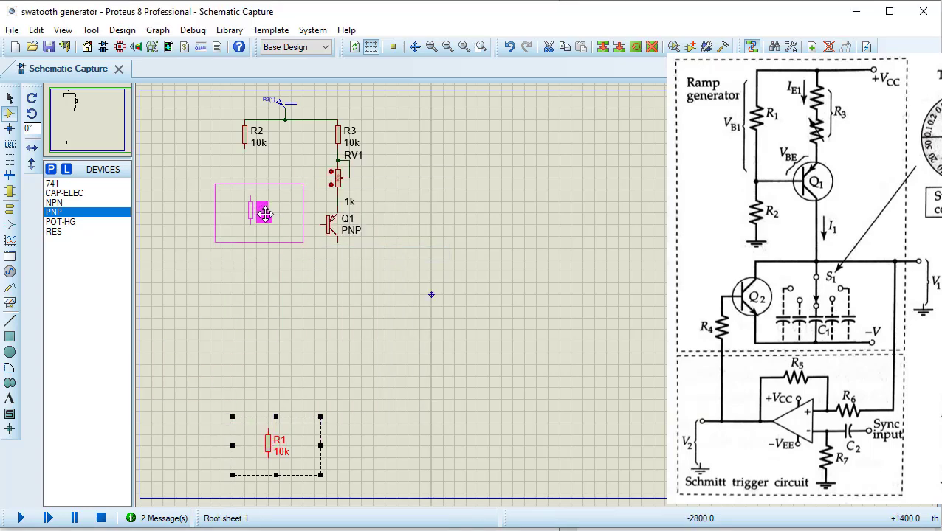
click(263, 253)
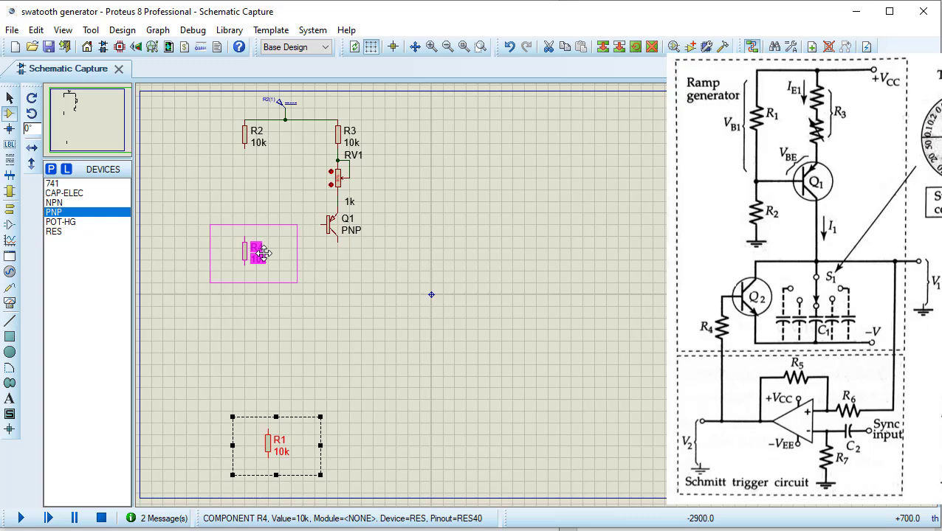
right_click(263, 253)
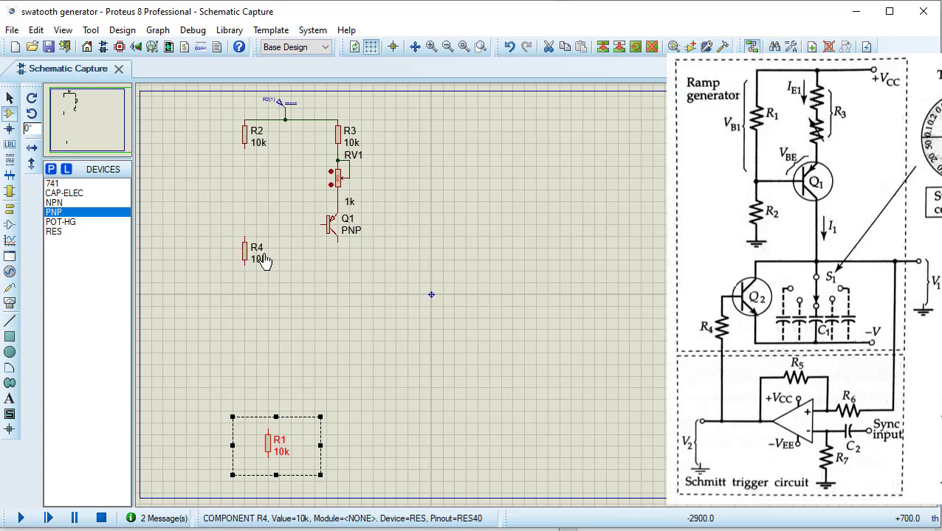
click(246, 146)
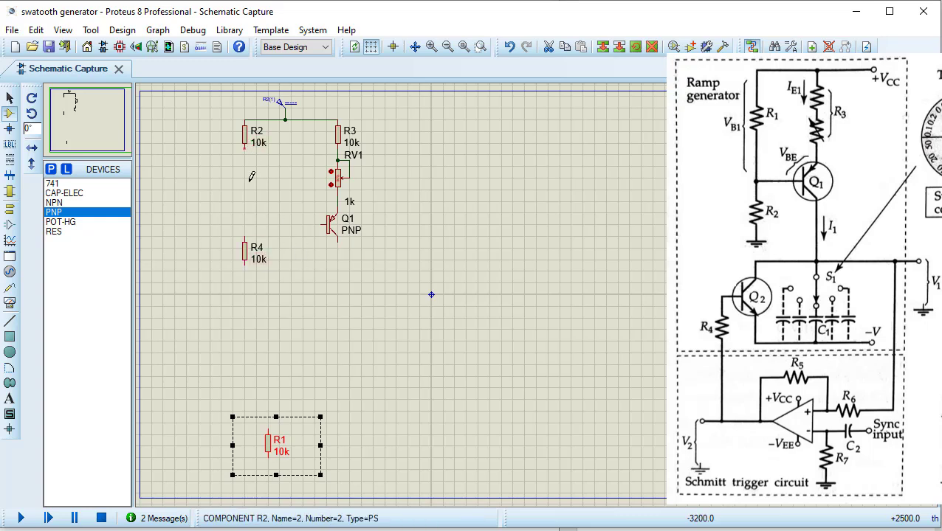
click(248, 234)
click(325, 225)
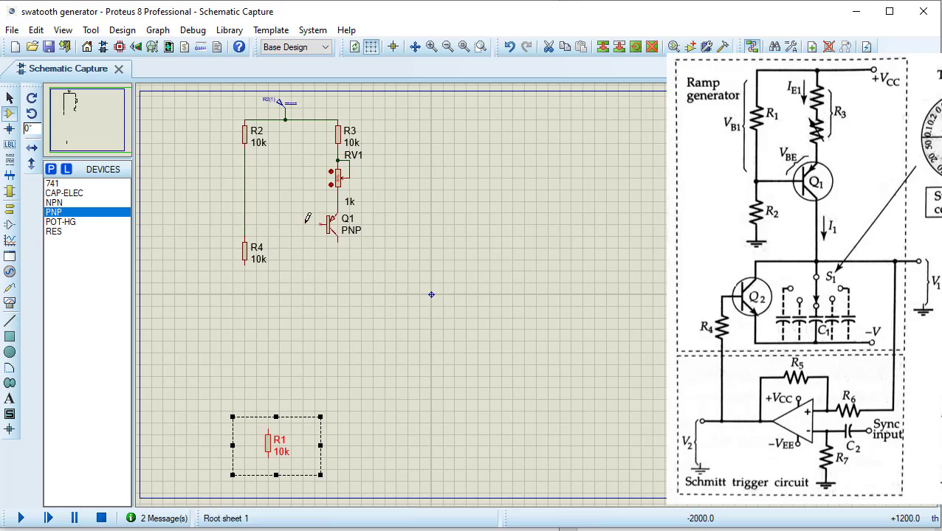
click(247, 224)
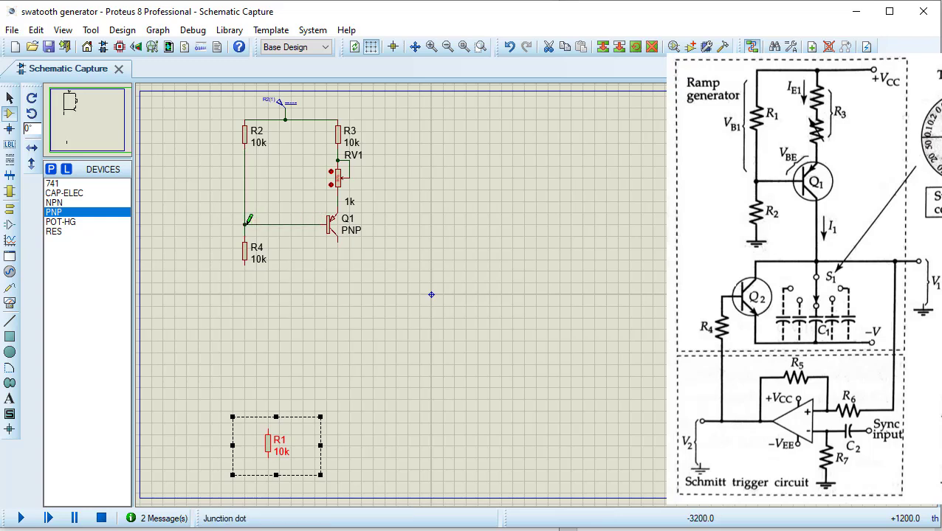
click(56, 204)
Place NPN transistor Q2 below Q1 and a rotated 1uF capacitor C1 beside it.
click(325, 278)
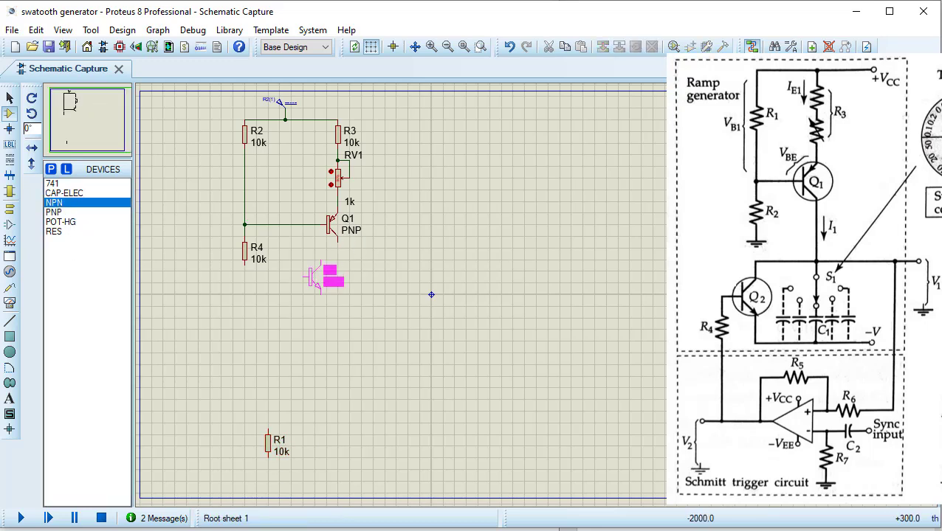
click(315, 281)
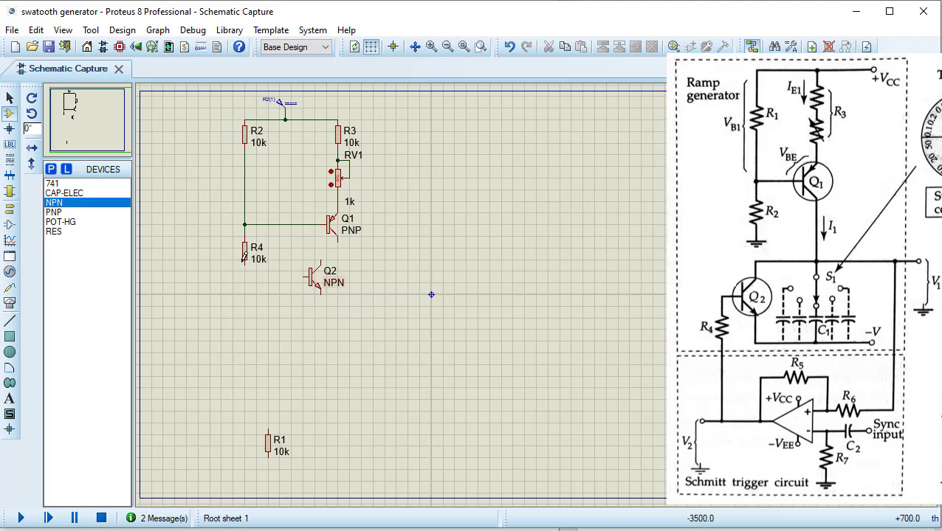
click(63, 193)
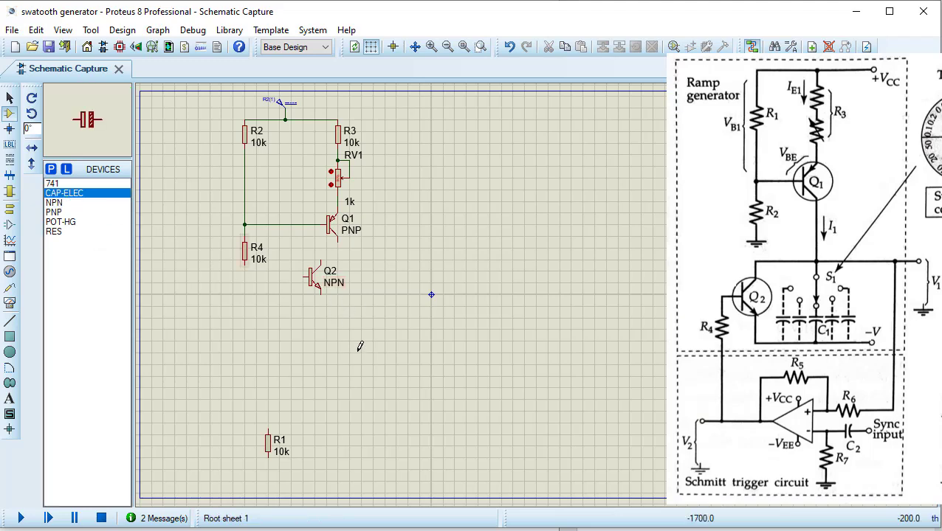
click(390, 450)
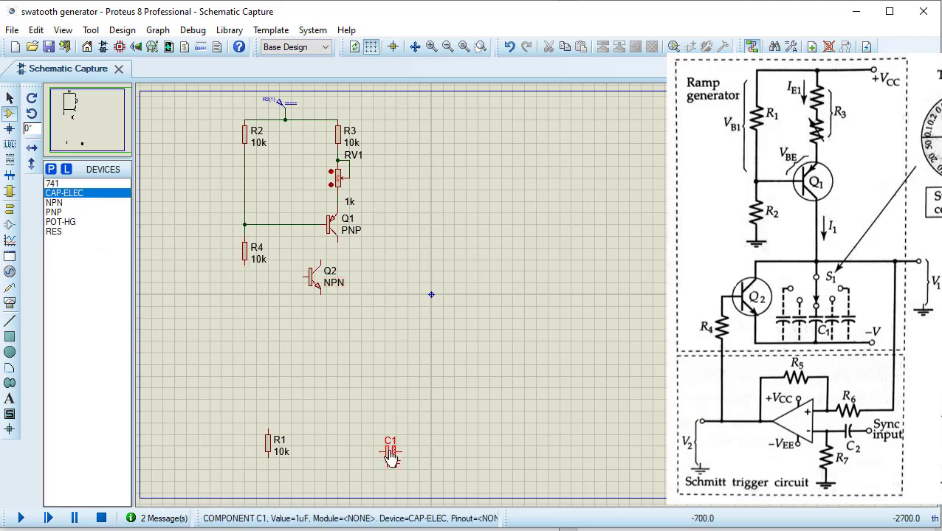
right_click(389, 452)
click(459, 119)
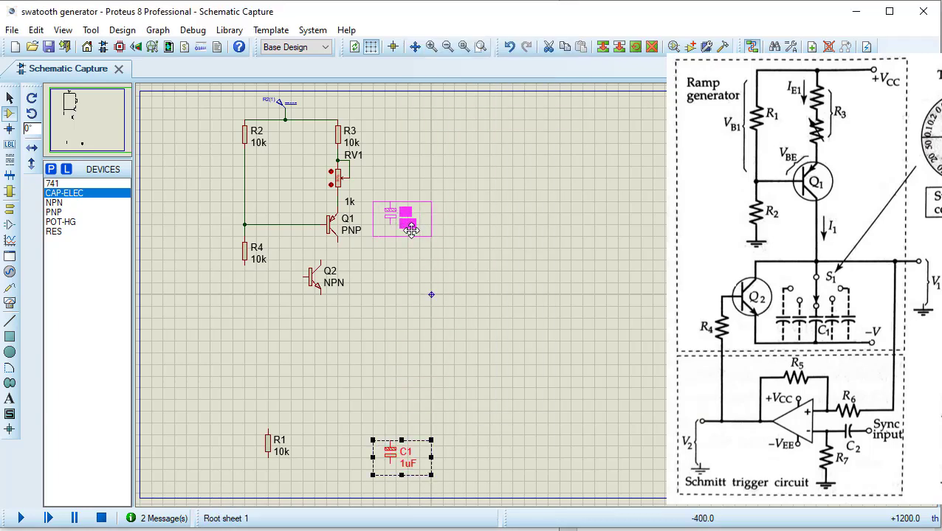
click(396, 287)
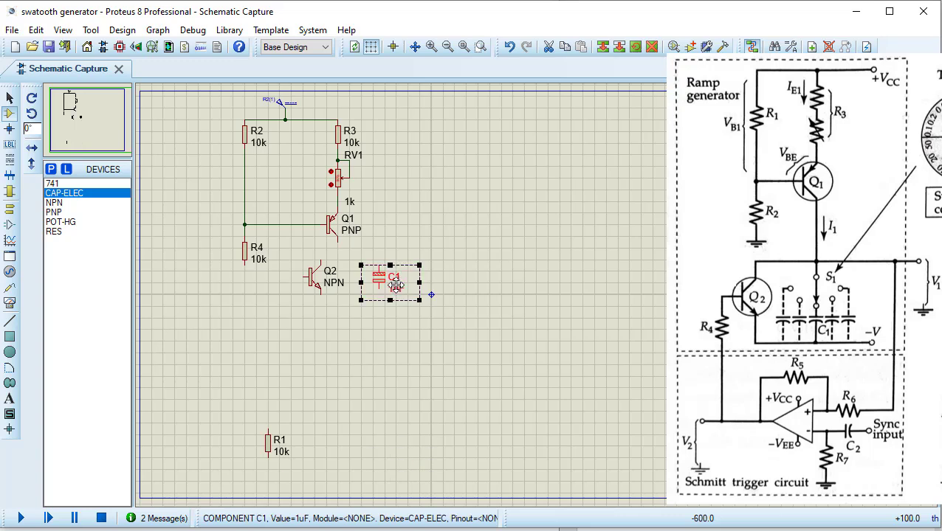
Wire Q2's collector to C1's top pin, tie in Q1, and wire Q2's emitter to C1's bottom.
click(322, 259)
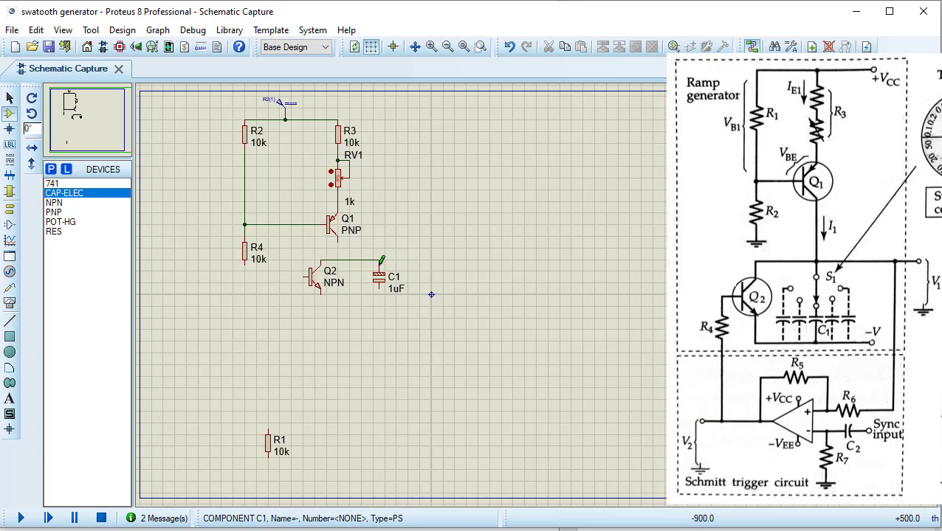
click(379, 265)
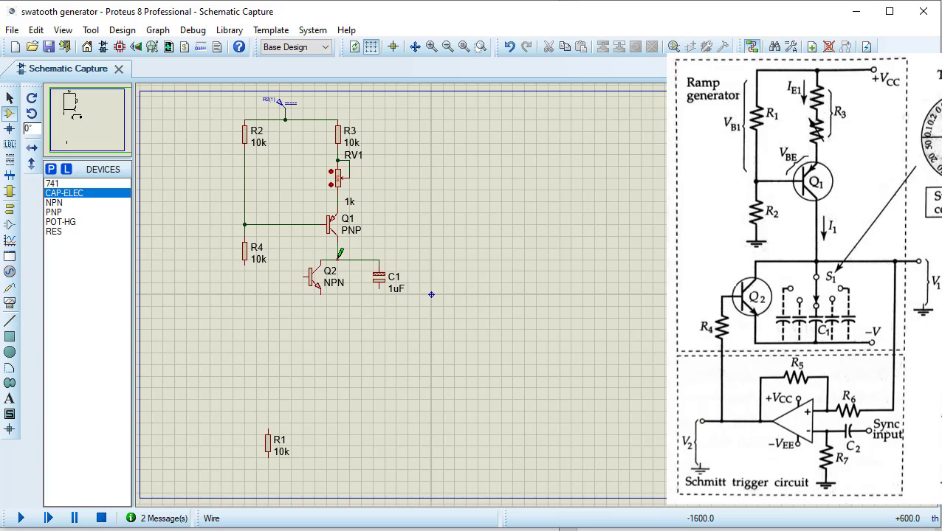
click(338, 258)
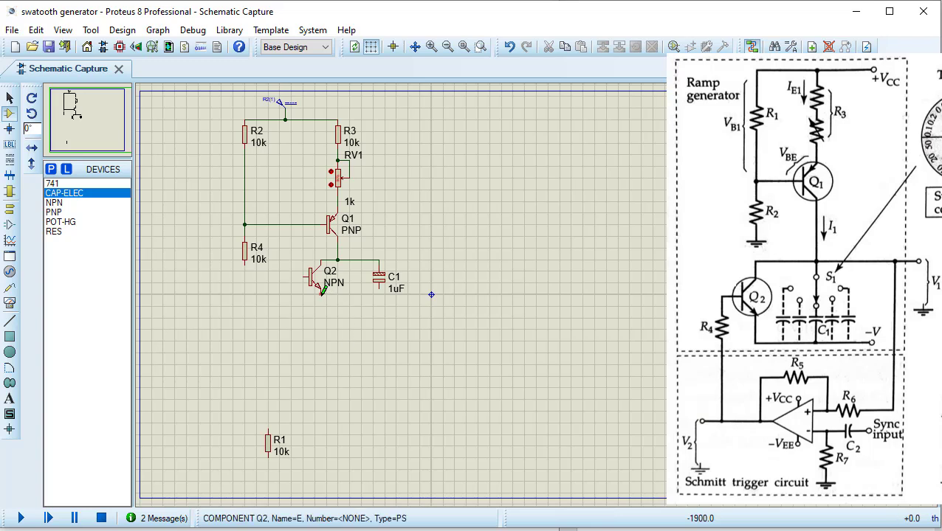
click(322, 294)
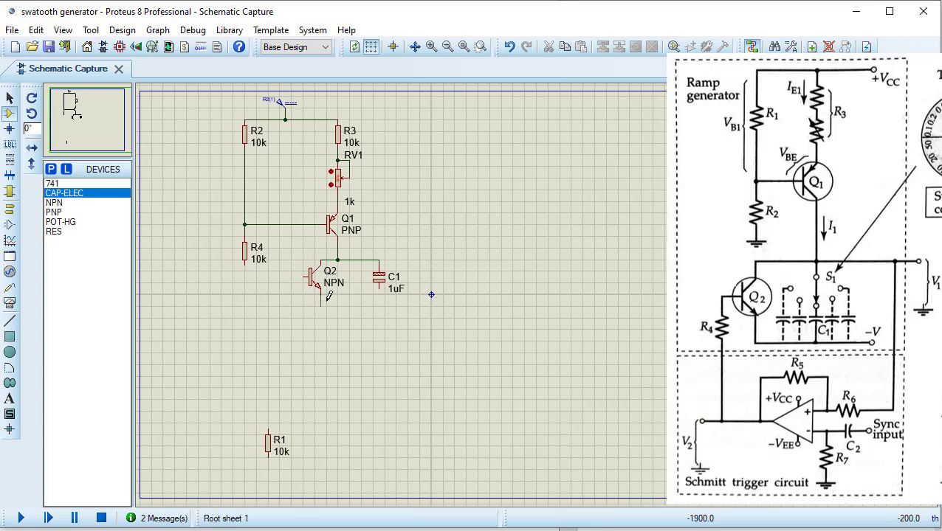
click(383, 295)
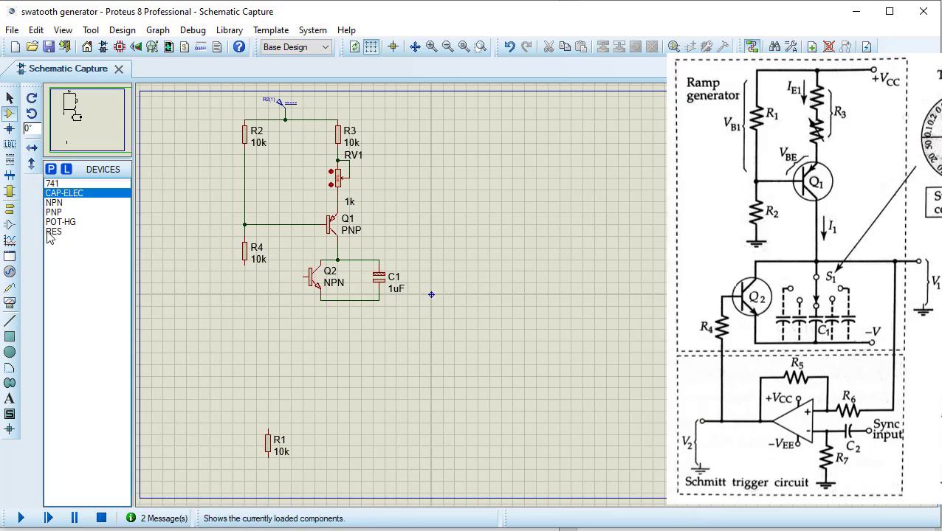
Place a DC generator beside C1, wire it to the Q2–C1 line, and set it to -5 V.
click(10, 272)
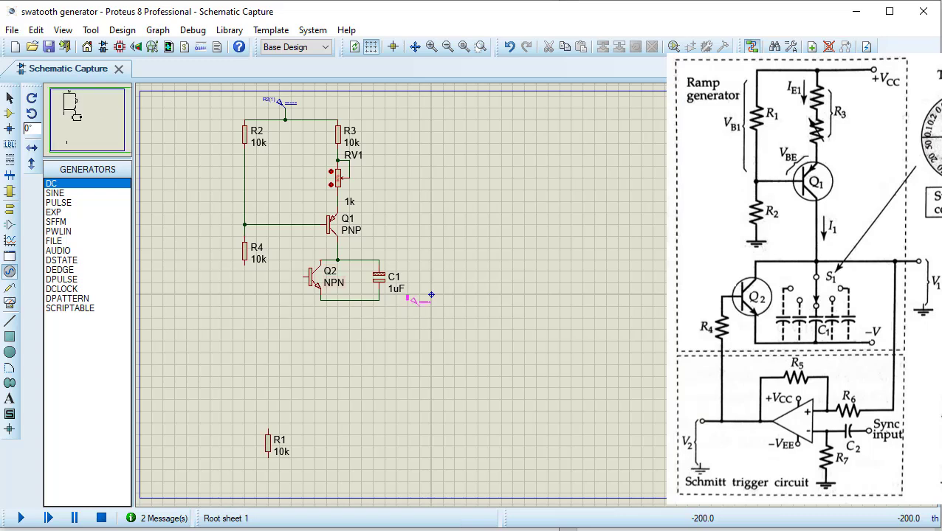
click(431, 296)
click(350, 301)
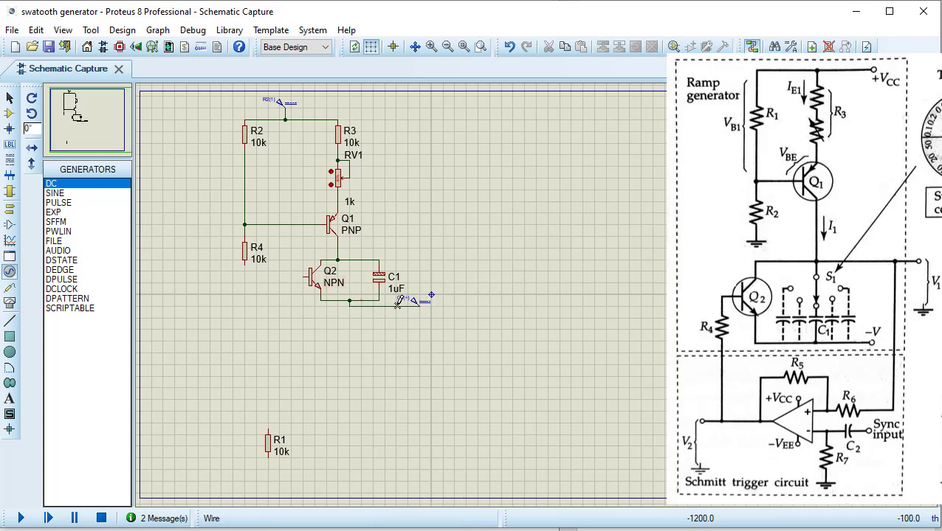
double_click(409, 303)
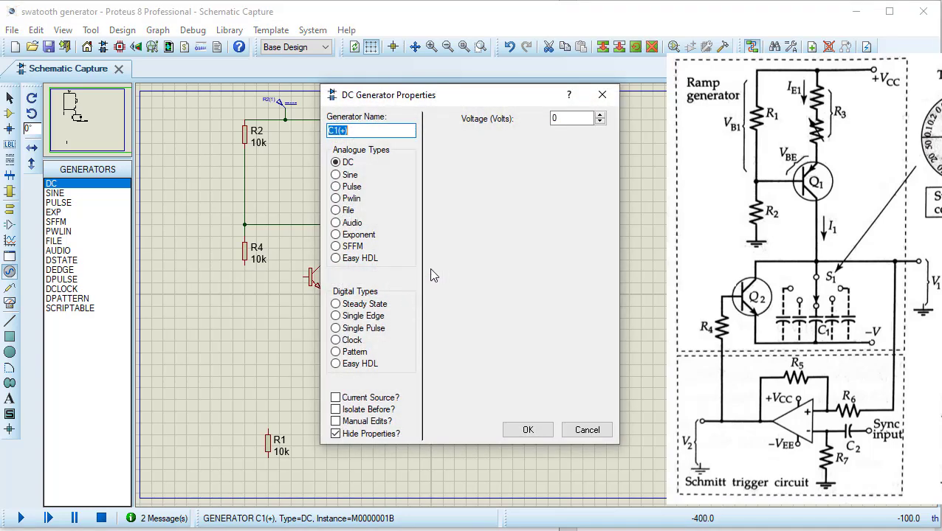
click(568, 118)
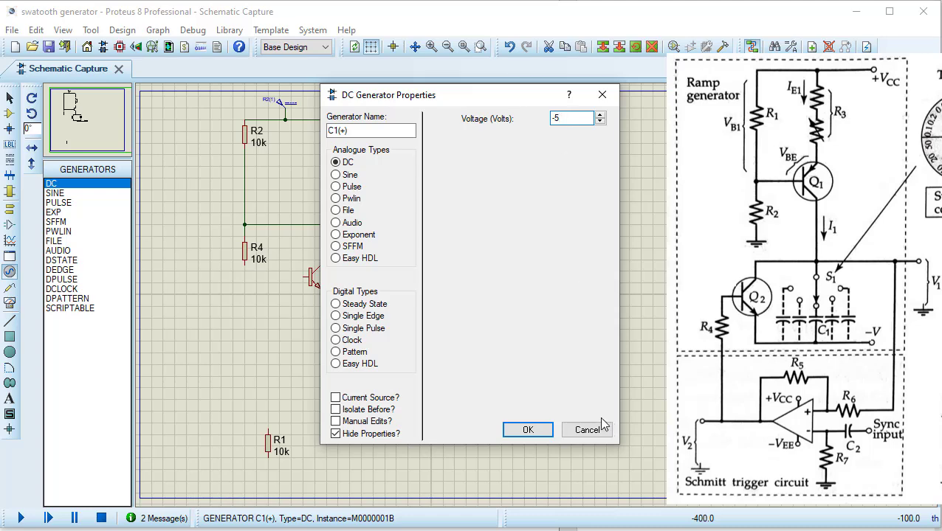
click(530, 430)
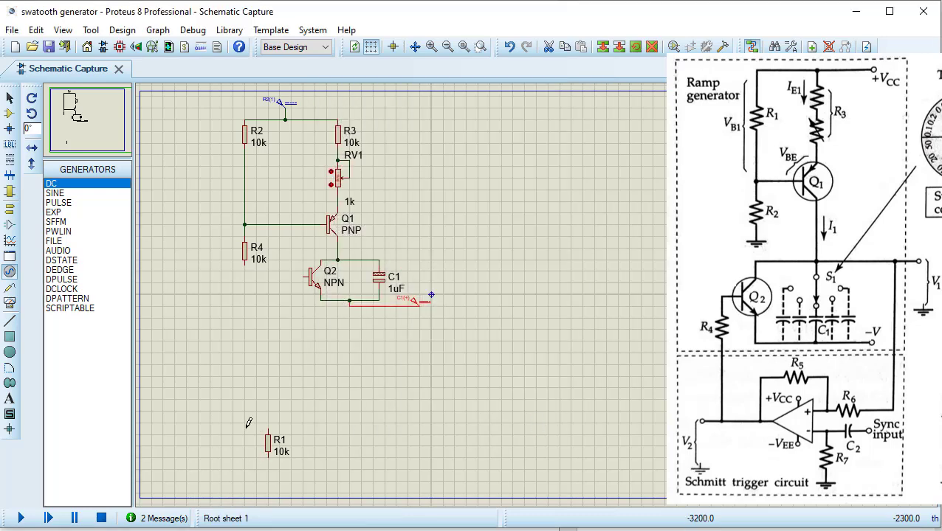
drag(245, 428, 322, 484)
Block-copy R1 as 10k resistor R5 beside Q2 and wire its top pin to Q2's base.
right_click(306, 455)
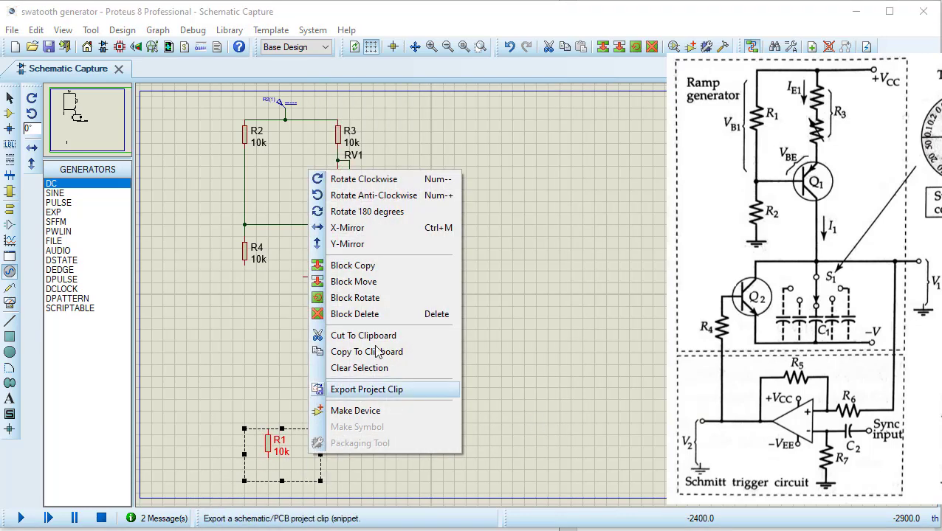
click(355, 266)
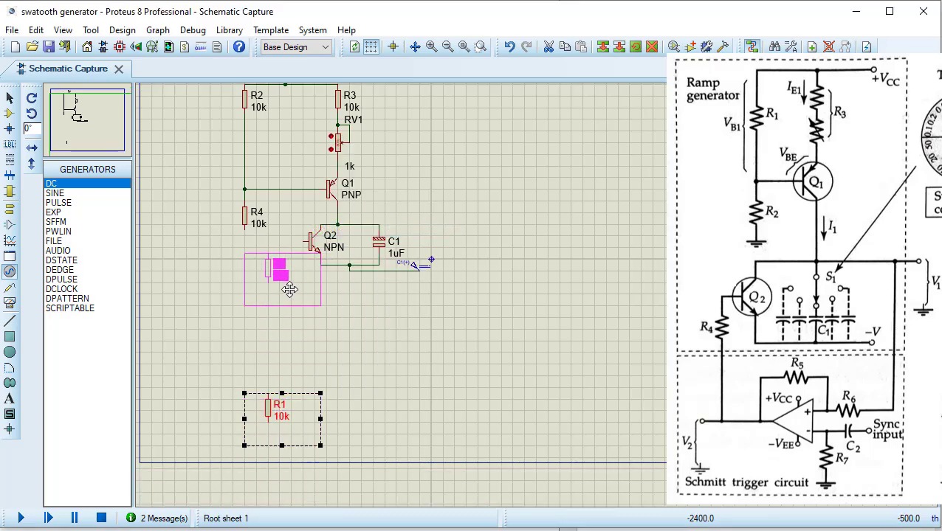
click(290, 292)
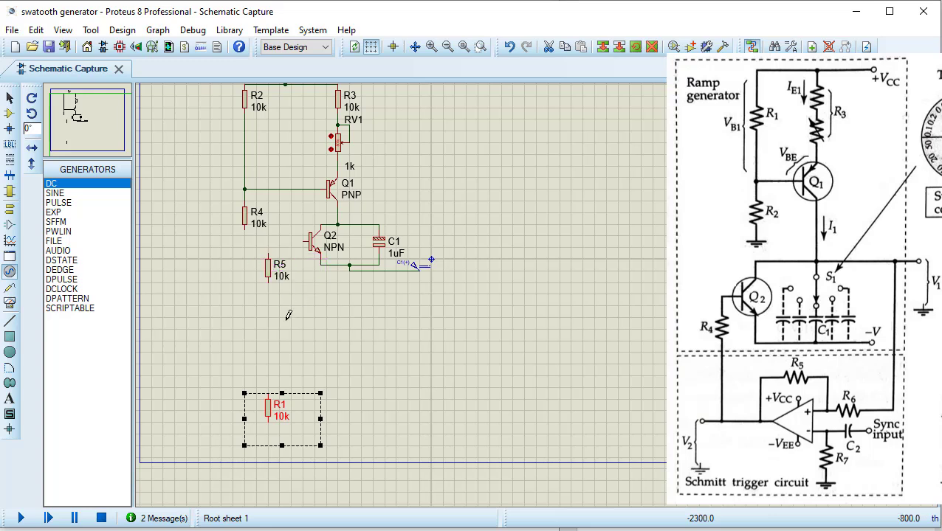
click(268, 252)
click(306, 241)
click(10, 209)
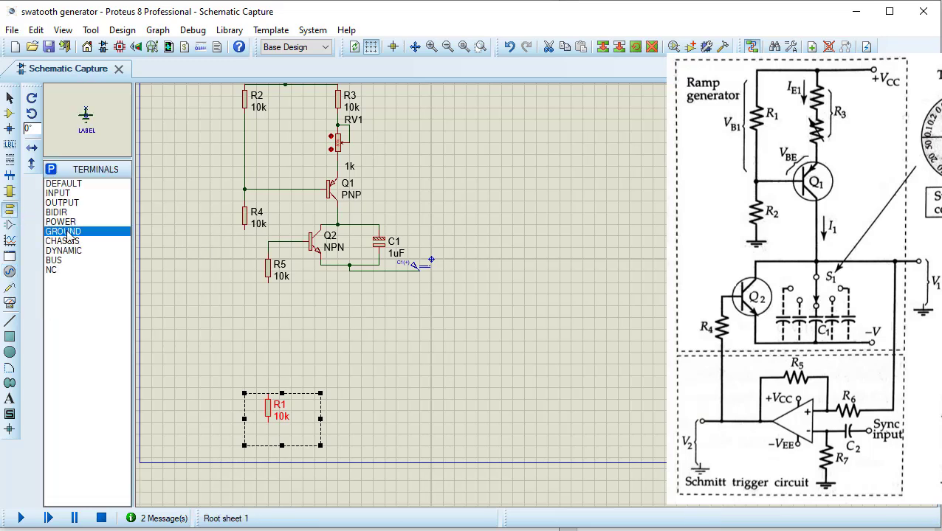
Clear the selection on R1 and return to Component mode.
click(245, 247)
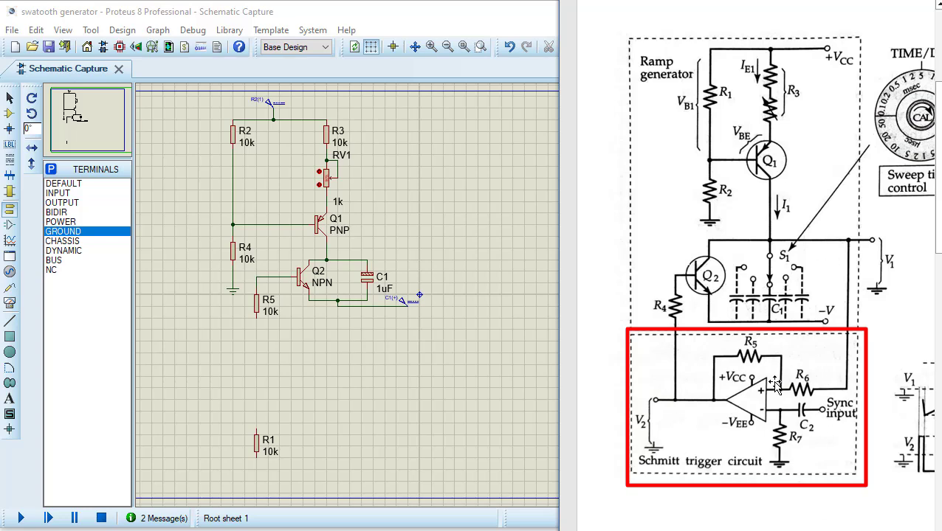
click(9, 113)
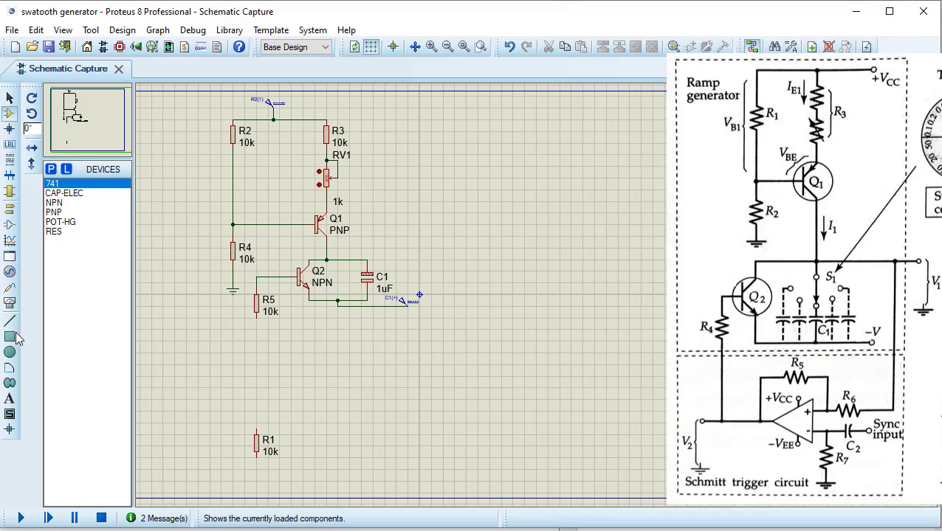
Place an X-mirrored 741 op-amp U1 below the transistor stage and shift R1 to the right.
click(66, 185)
click(387, 443)
click(384, 446)
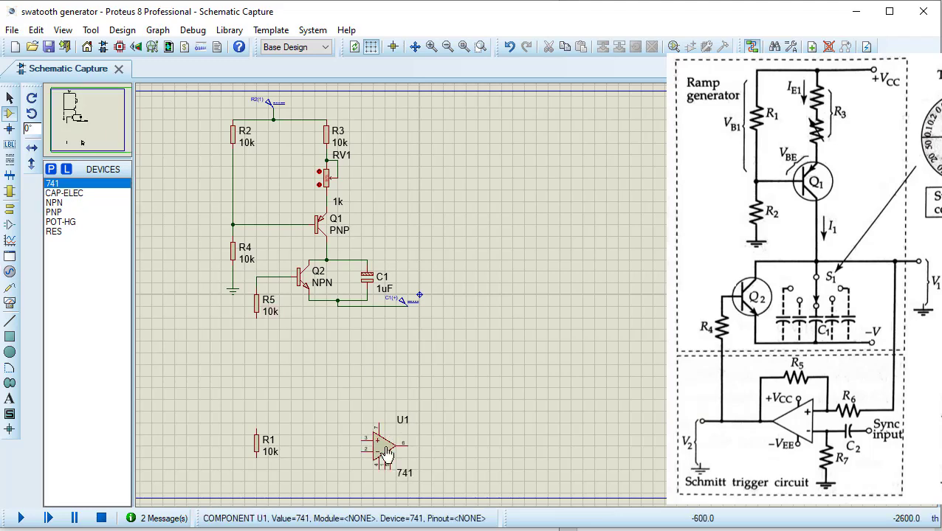
right_click(386, 453)
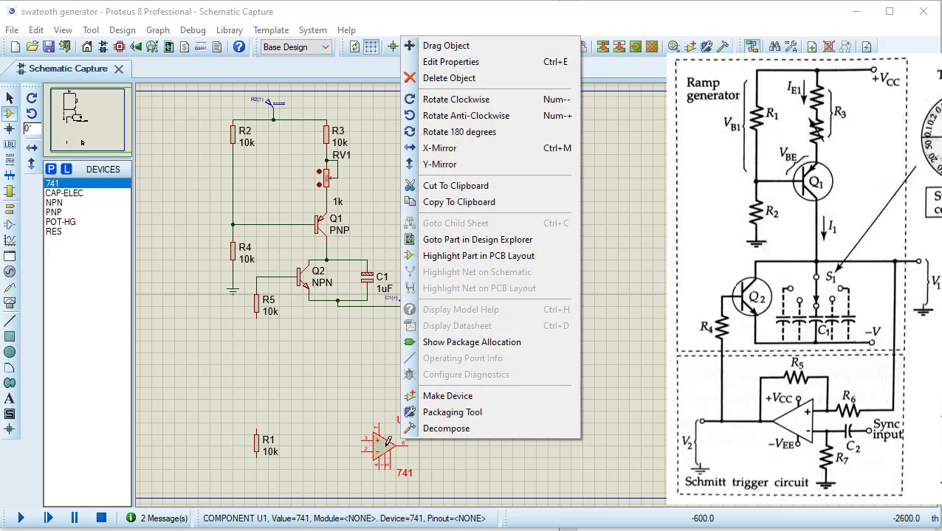
click(440, 148)
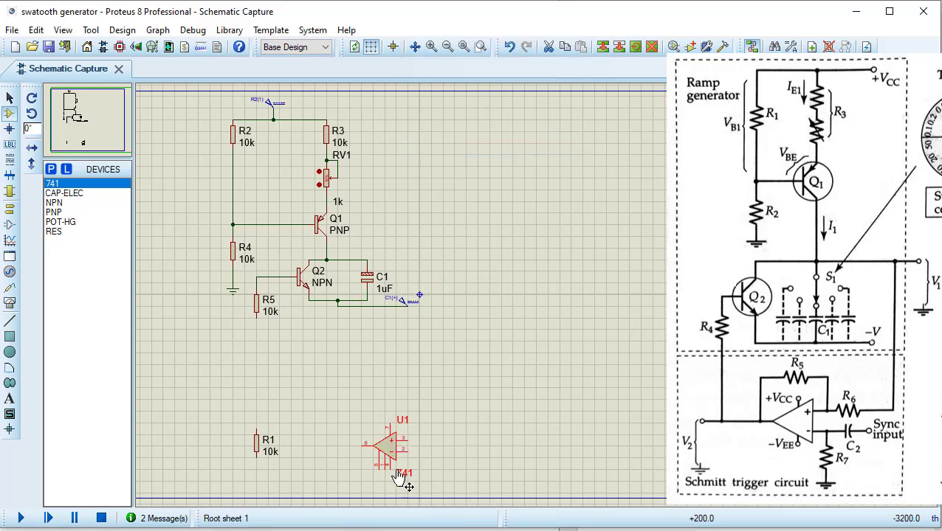
drag(343, 415, 456, 488)
drag(397, 456, 341, 402)
drag(257, 443, 641, 439)
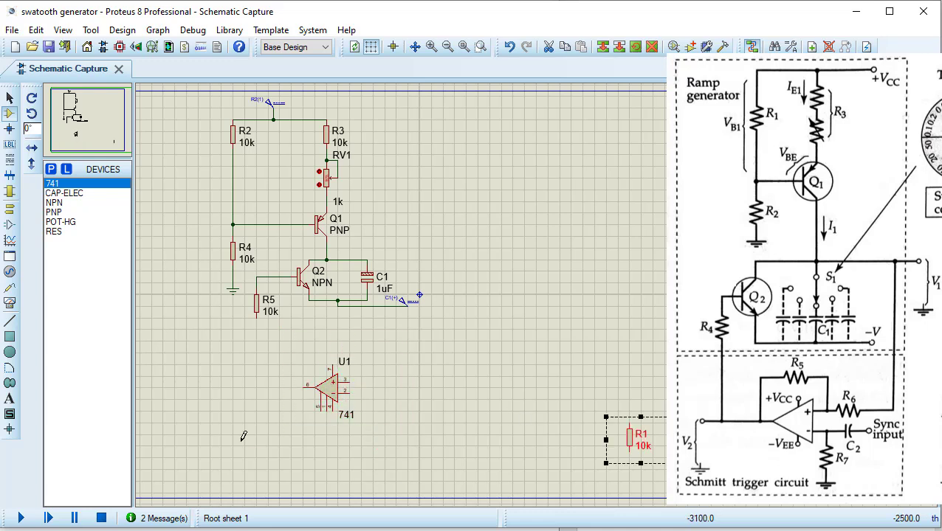
Place POT-HG potentiometer RV2, rotated clockwise to lie horizontally, just above U1.
click(65, 222)
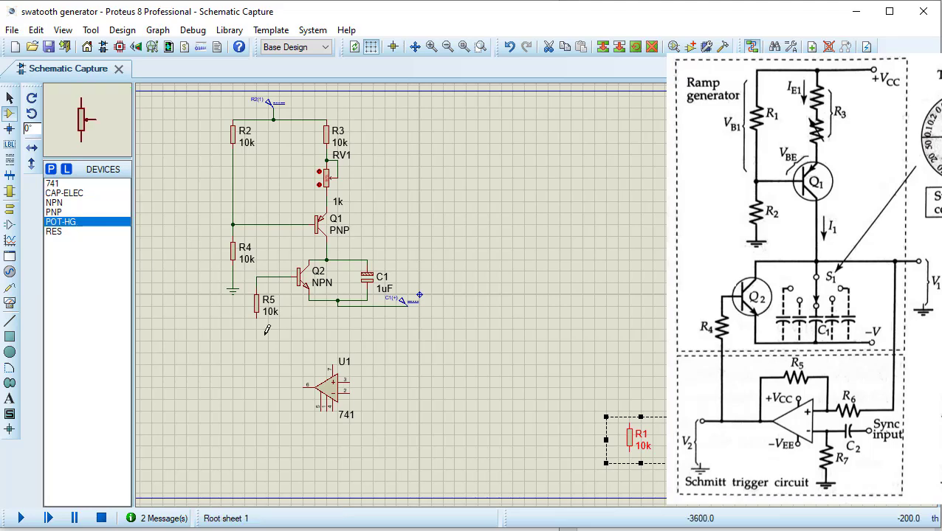
click(403, 449)
right_click(407, 459)
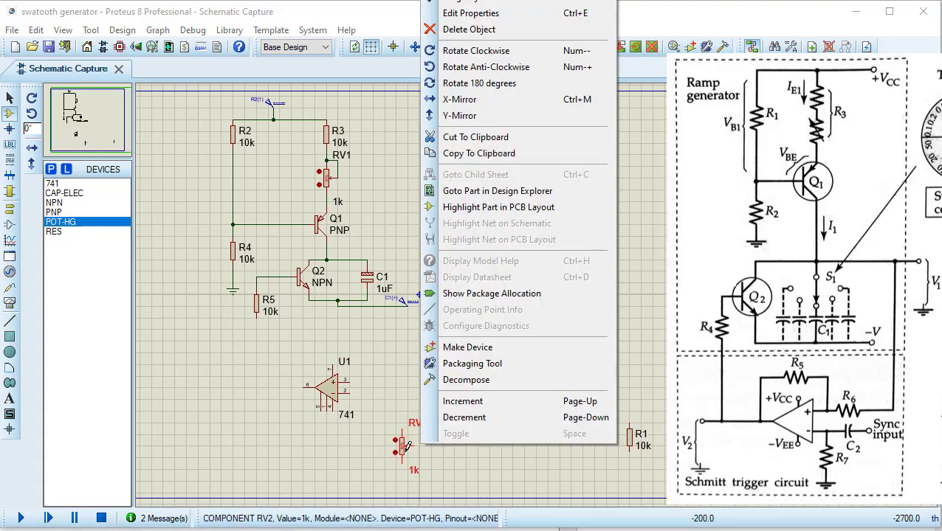
click(475, 51)
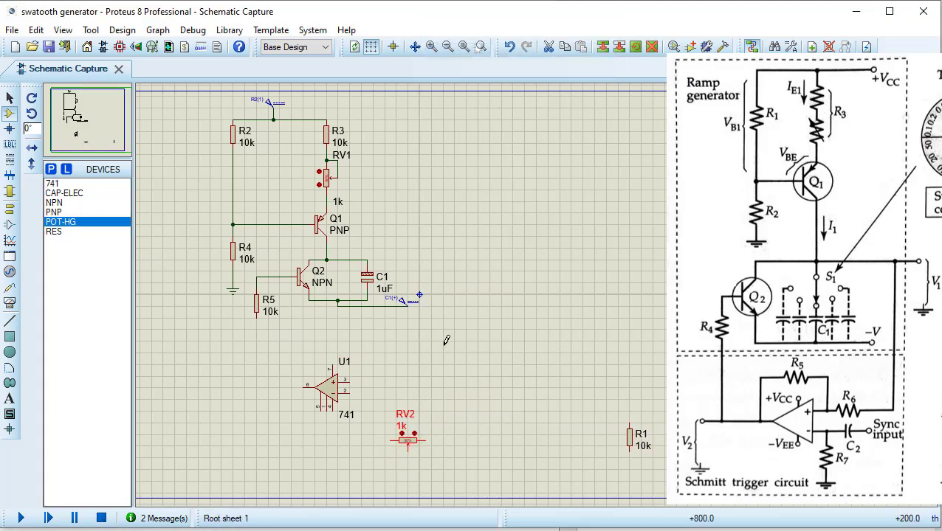
click(399, 441)
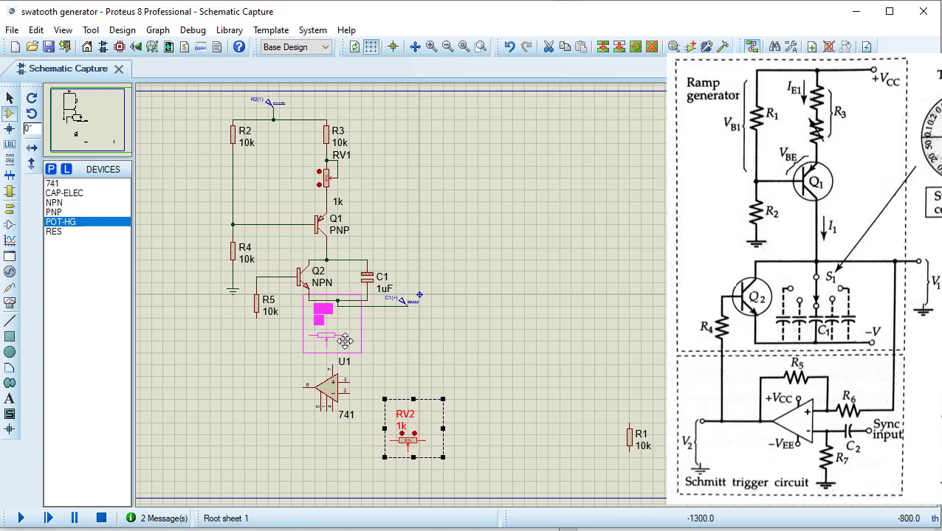
drag(345, 340, 345, 341)
click(428, 353)
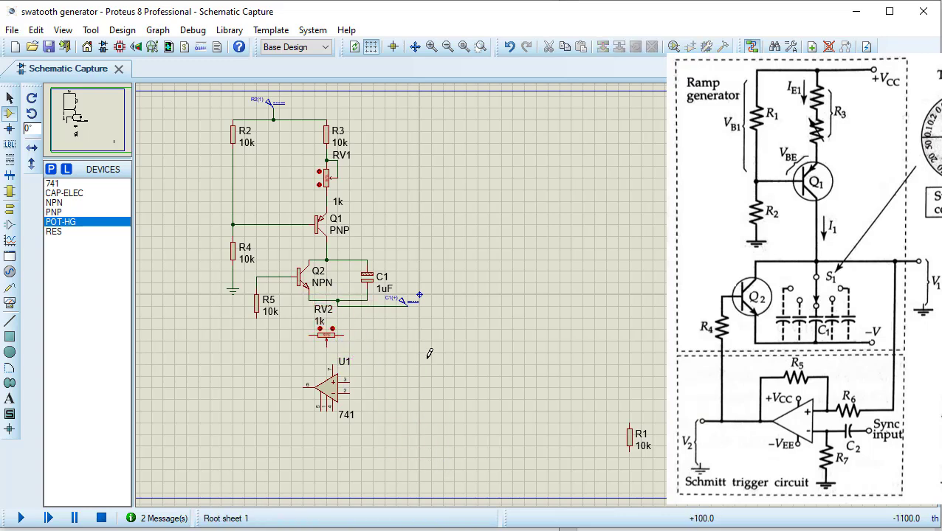
Wire RV2's ends to U1 pins 6 and 3 and tie its wiper to the right end.
click(309, 335)
click(304, 385)
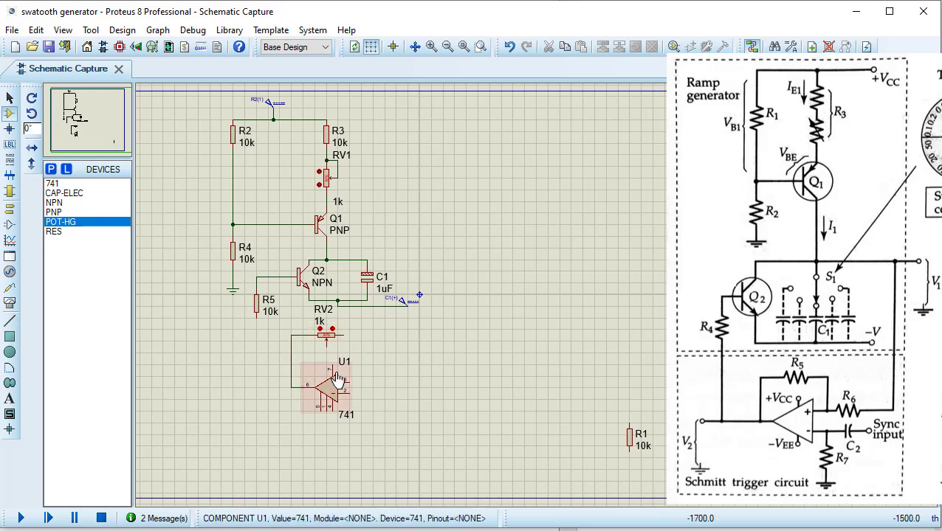
click(348, 334)
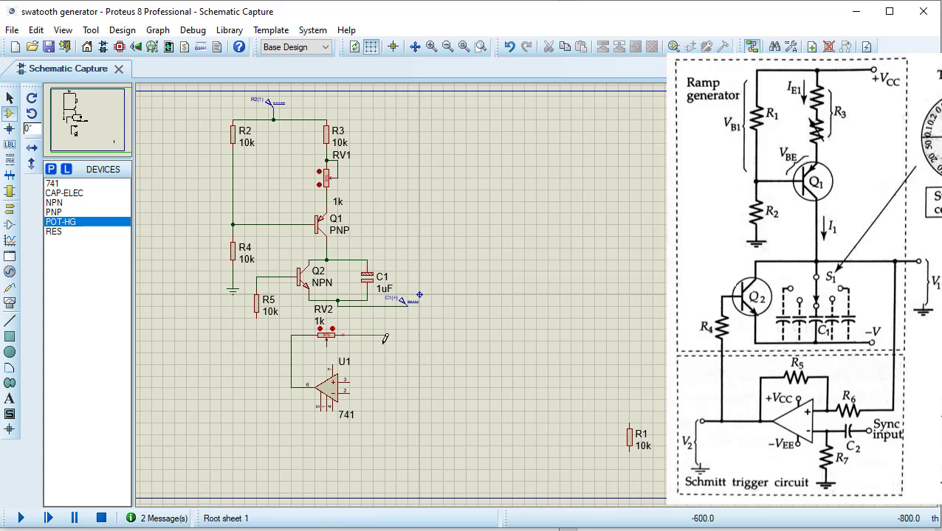
click(349, 382)
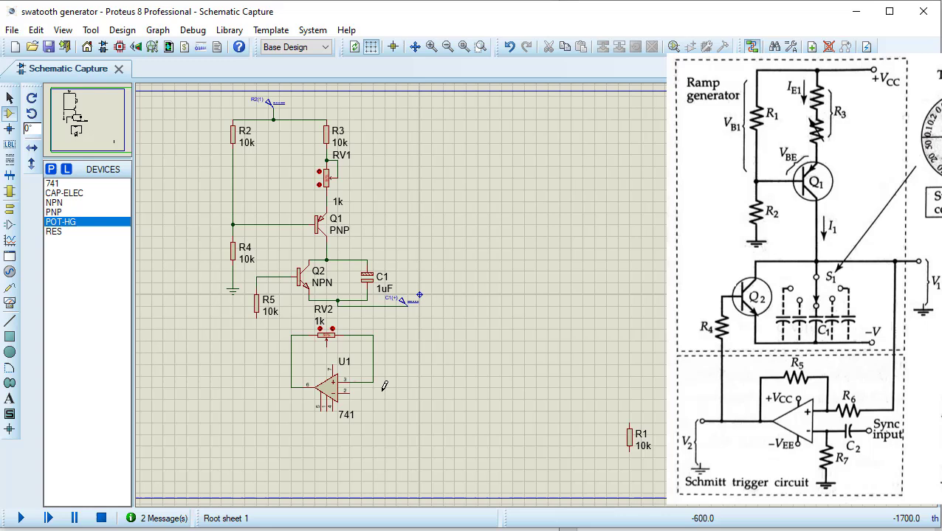
click(329, 341)
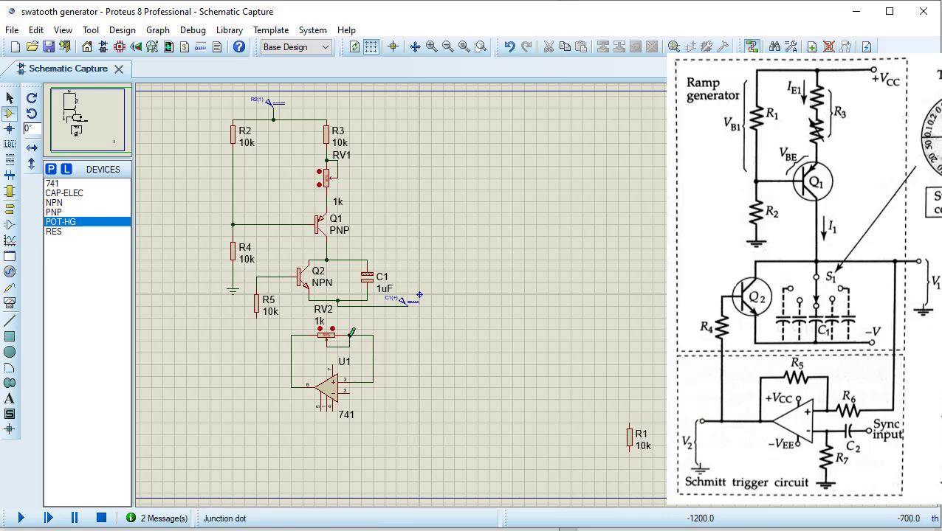
click(349, 335)
click(56, 232)
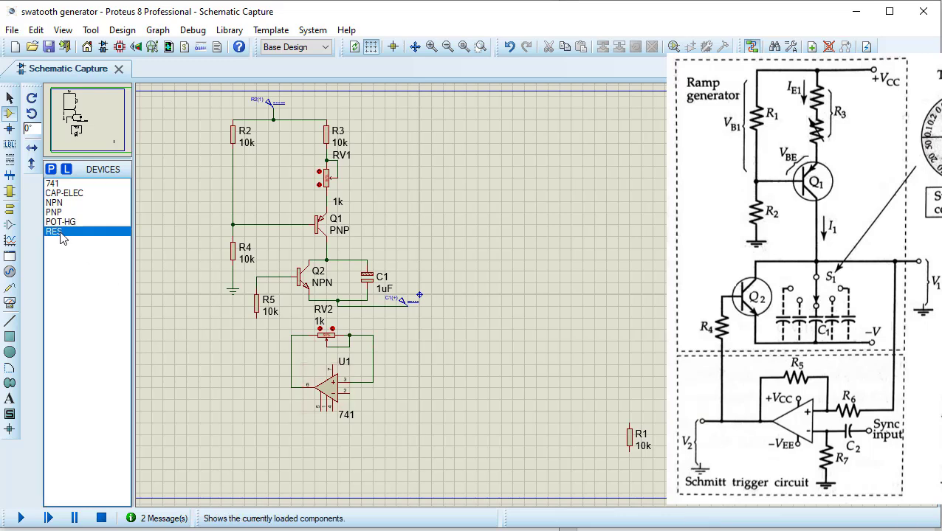
Place resistor R6 right of U1, wire its left pin to U1 and its right end to the C1/Q2 junction.
click(406, 379)
click(404, 382)
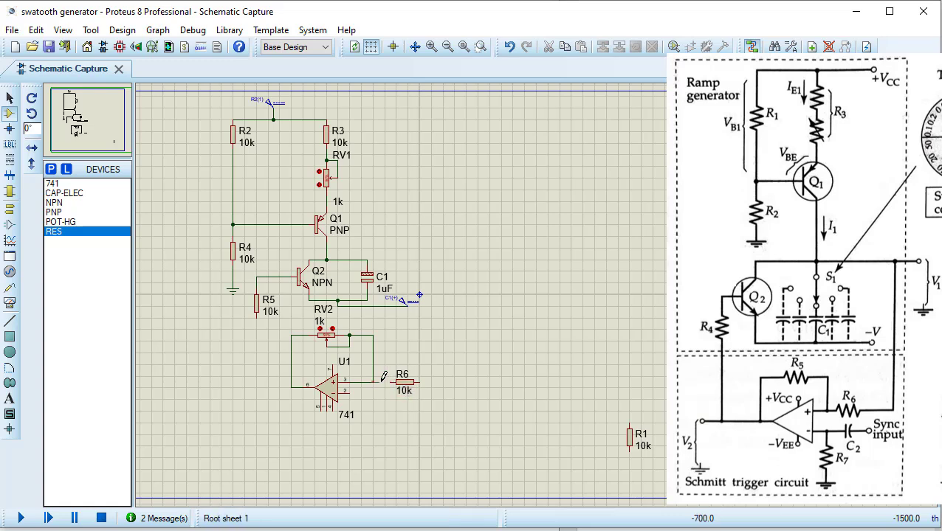
click(391, 382)
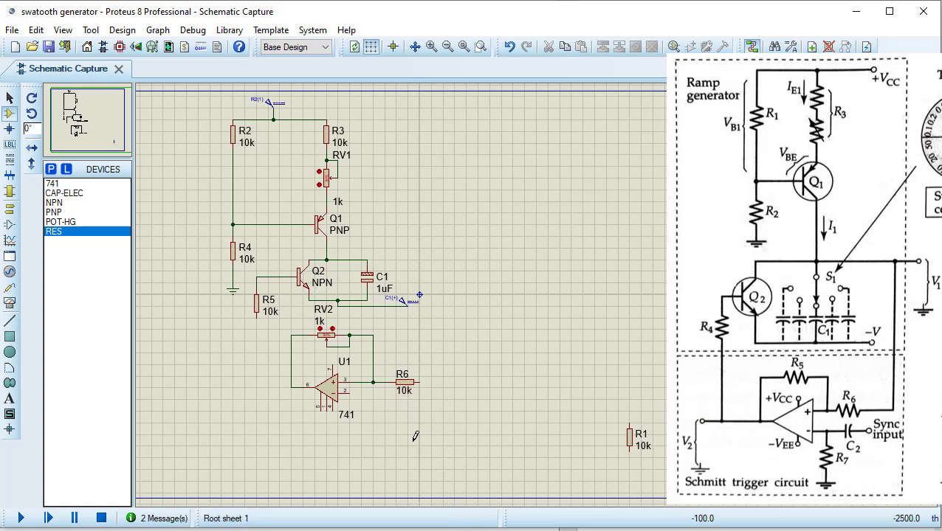
click(420, 381)
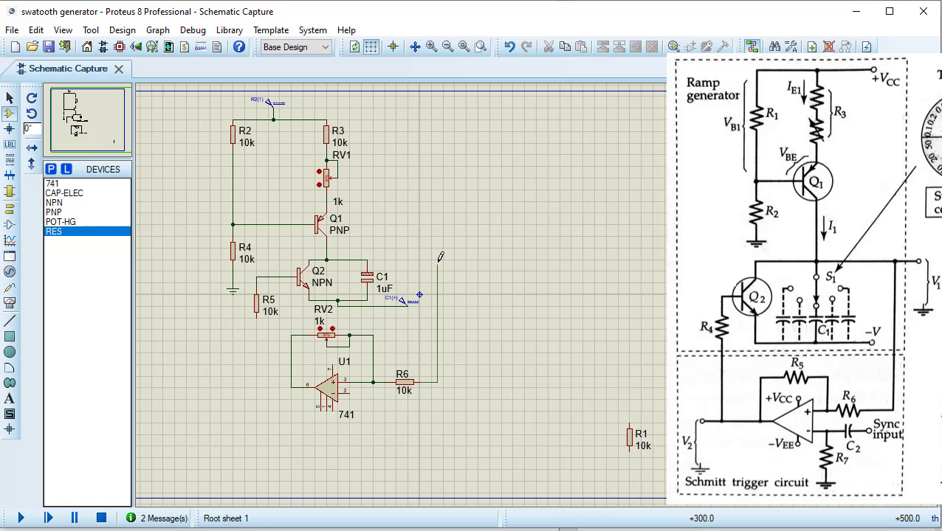
click(366, 260)
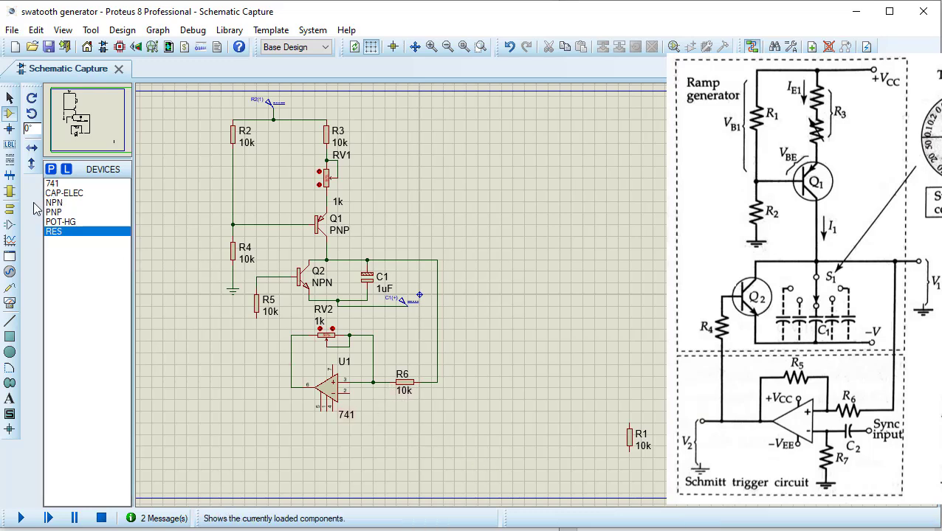
Attach DC generators to U1's V+ and V− supply pins.
click(10, 272)
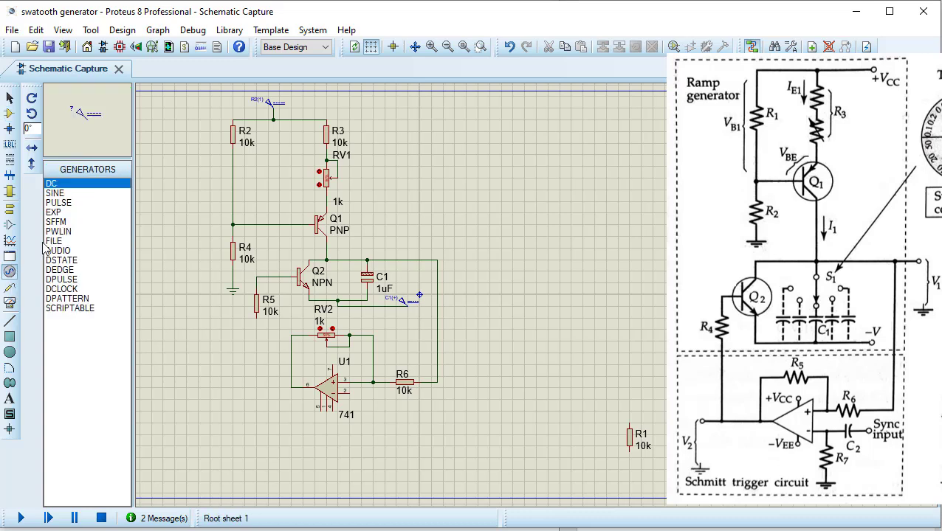
click(313, 352)
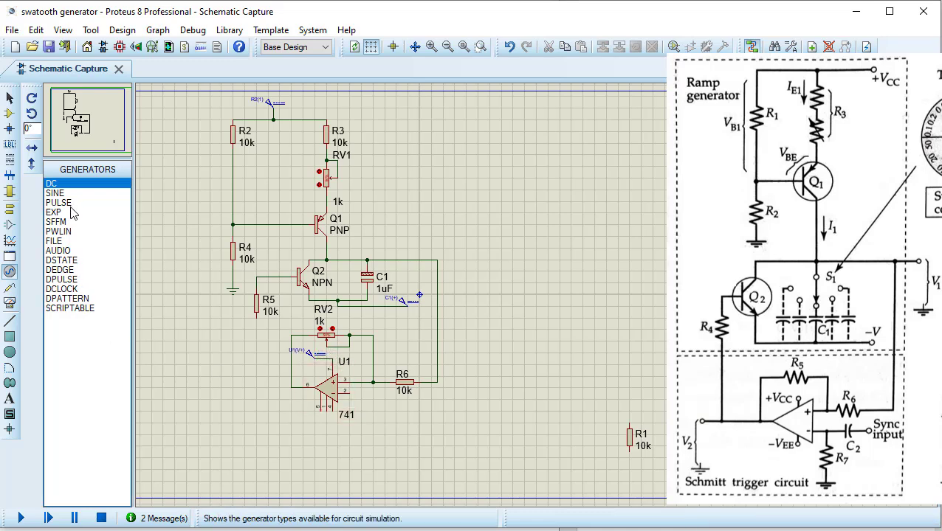
click(65, 184)
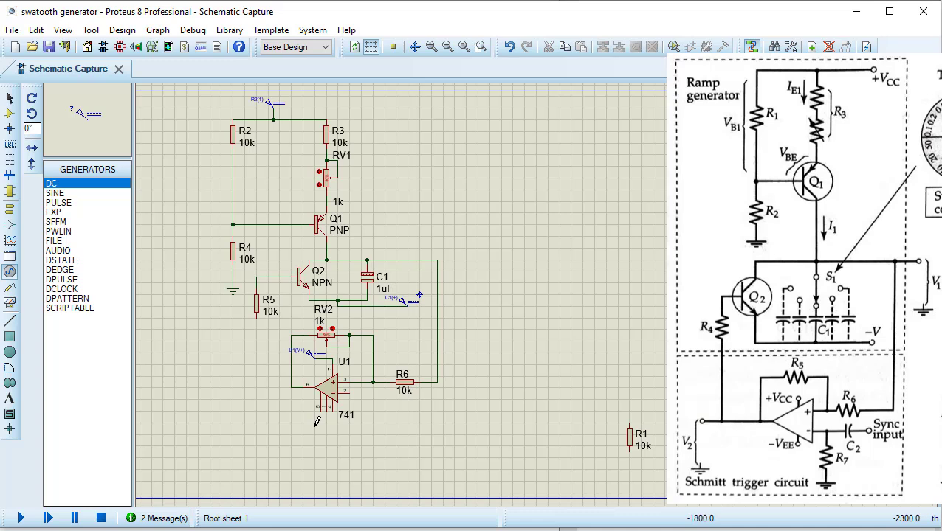
click(318, 423)
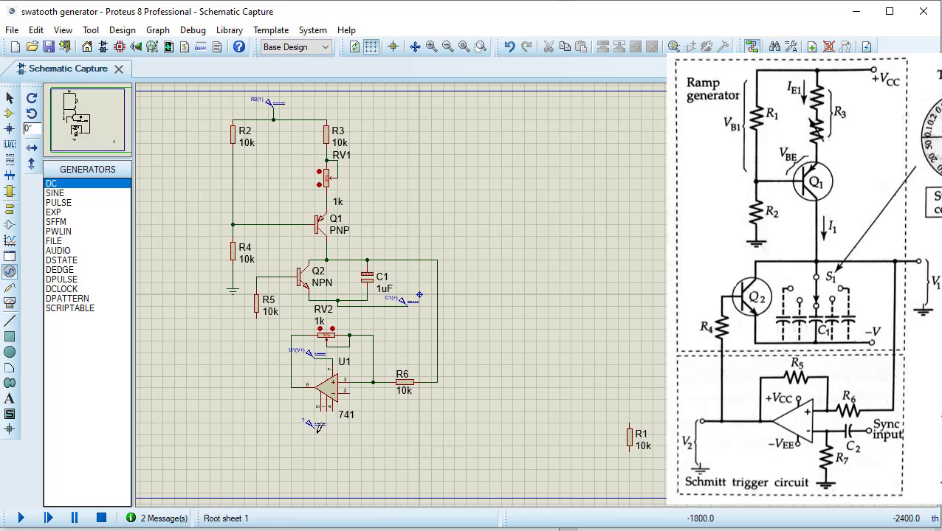
click(322, 425)
click(332, 404)
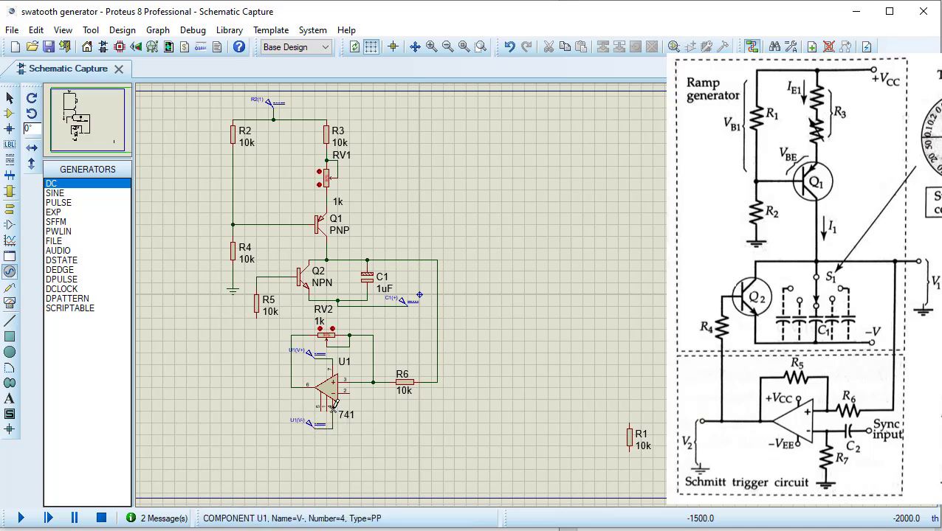
Confirm the V+ generator settings and set the V− generator to -15 V.
double_click(312, 359)
click(555, 118)
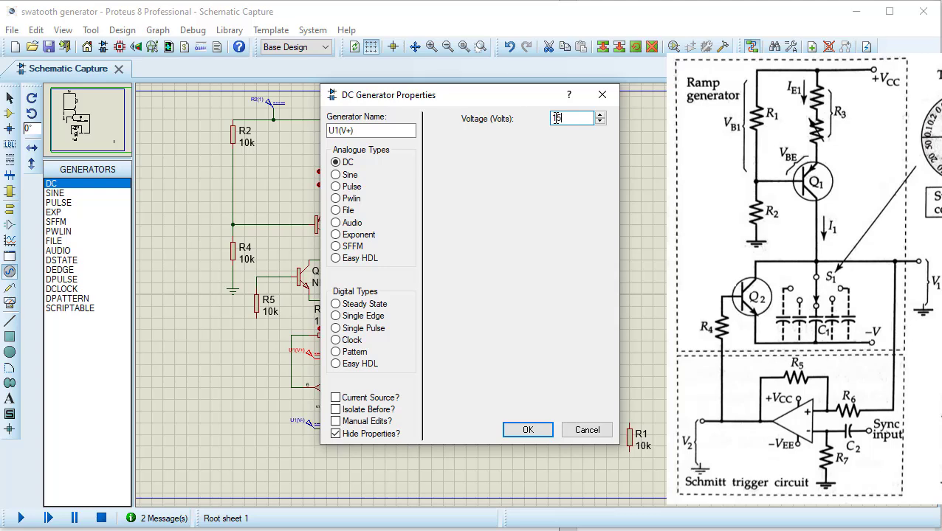
click(529, 431)
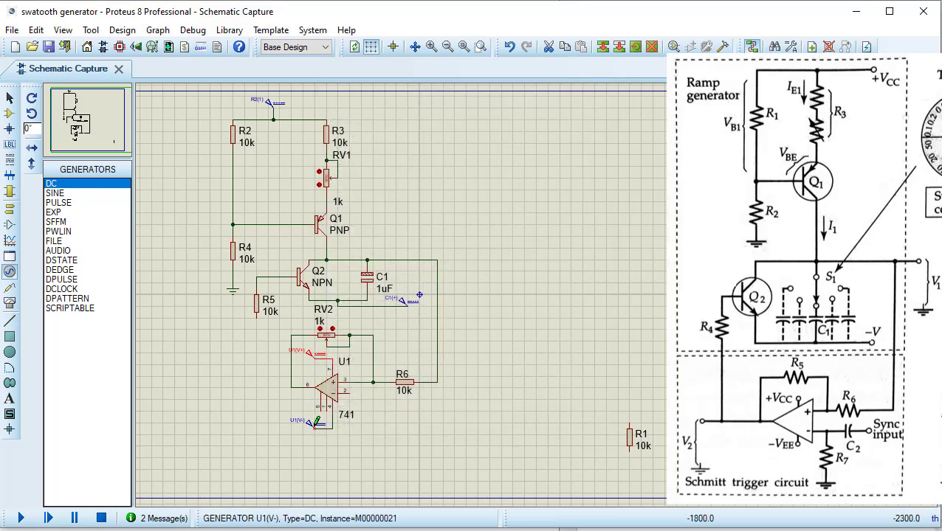
double_click(311, 422)
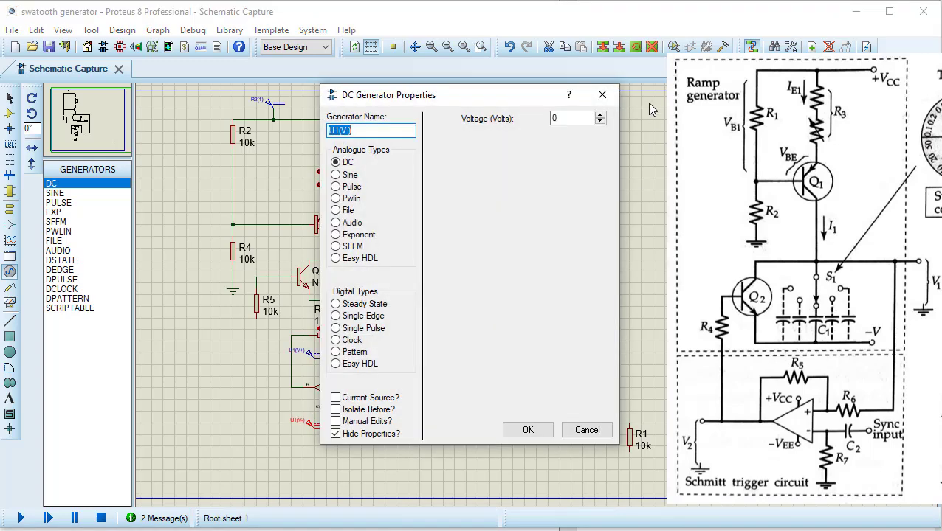
click(567, 116)
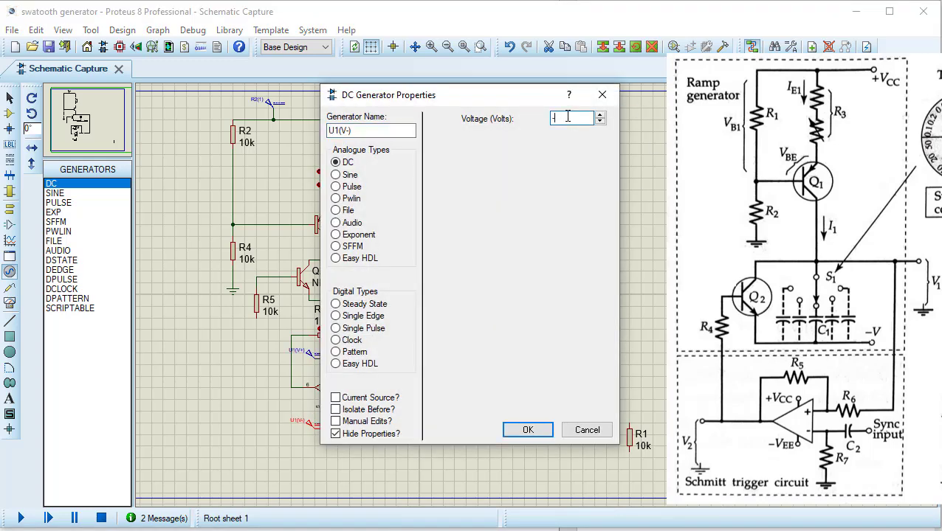
text(-15)
click(533, 431)
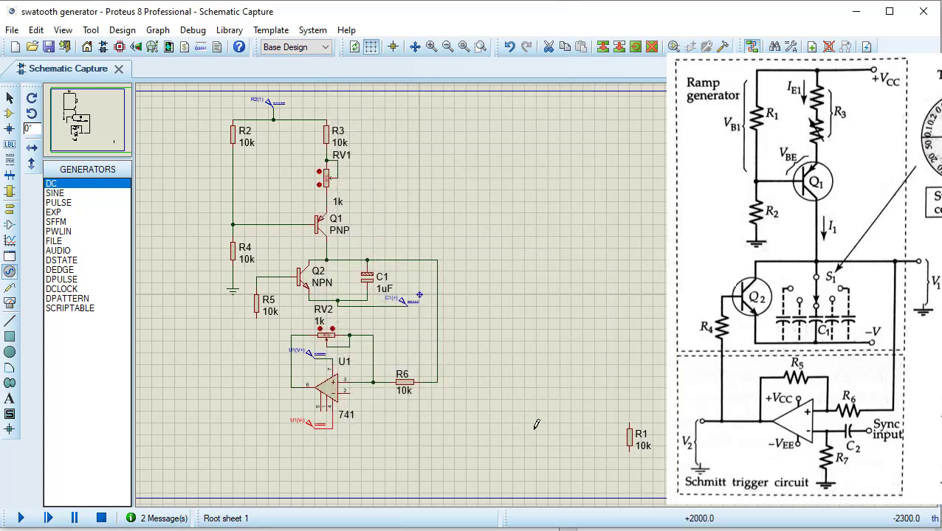
Wire R5's lower end to U1's pin 6.
click(257, 313)
click(291, 384)
click(516, 416)
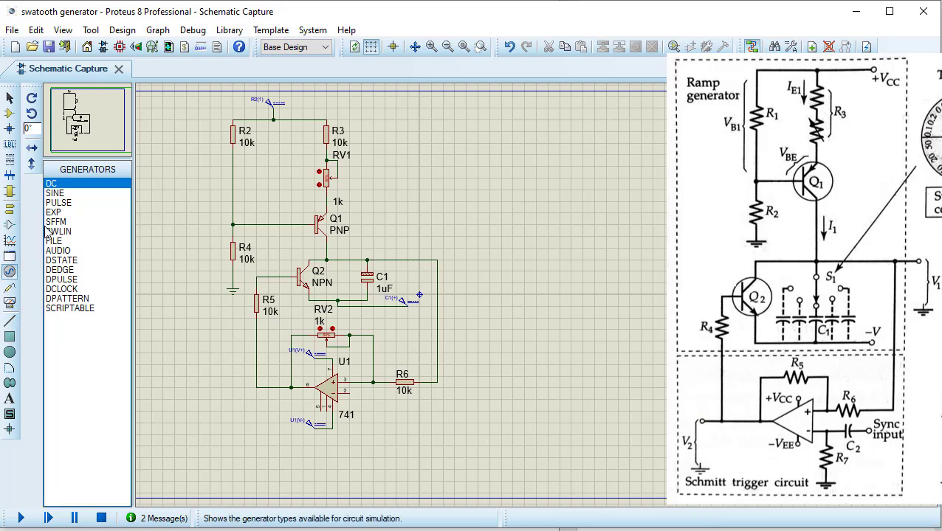
Place an oscilloscope right of the circuit and wire its channel A to the C1/Q2 capacitor node.
click(9, 302)
click(78, 184)
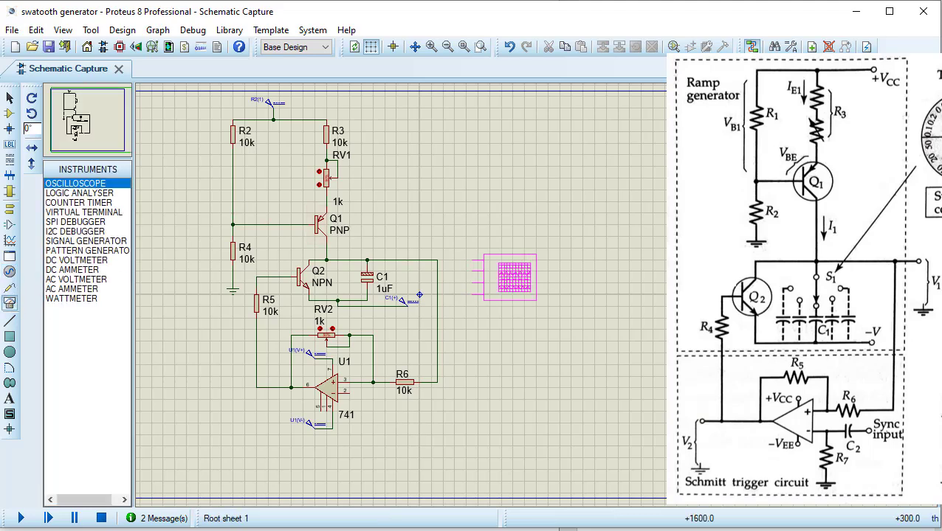
click(510, 277)
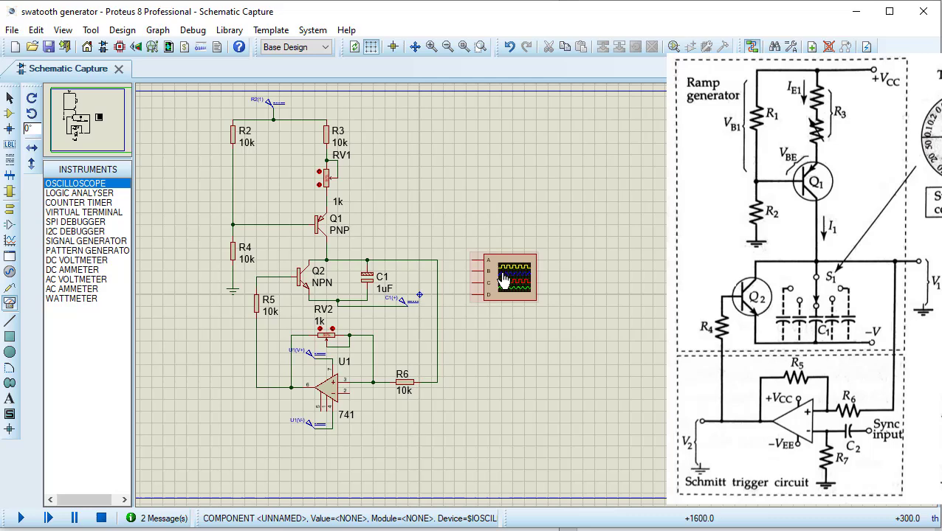
click(437, 260)
click(473, 260)
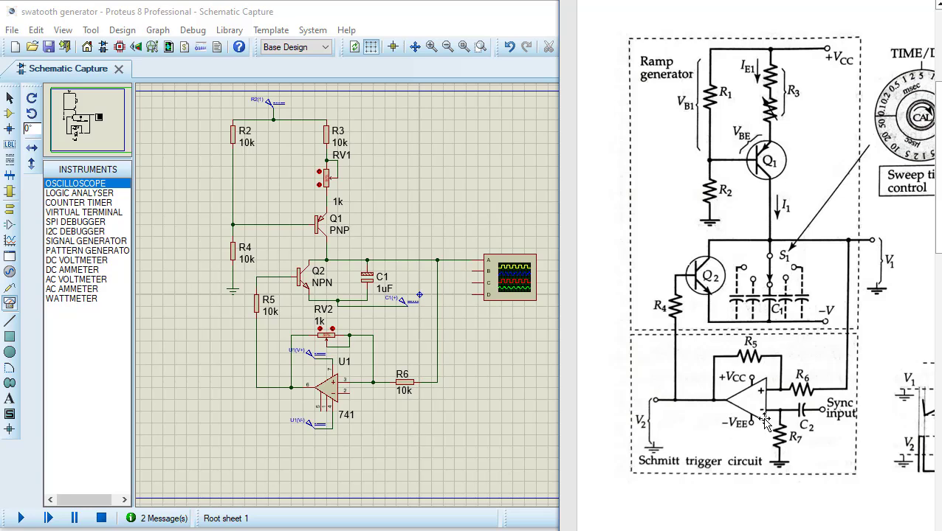
click(9, 214)
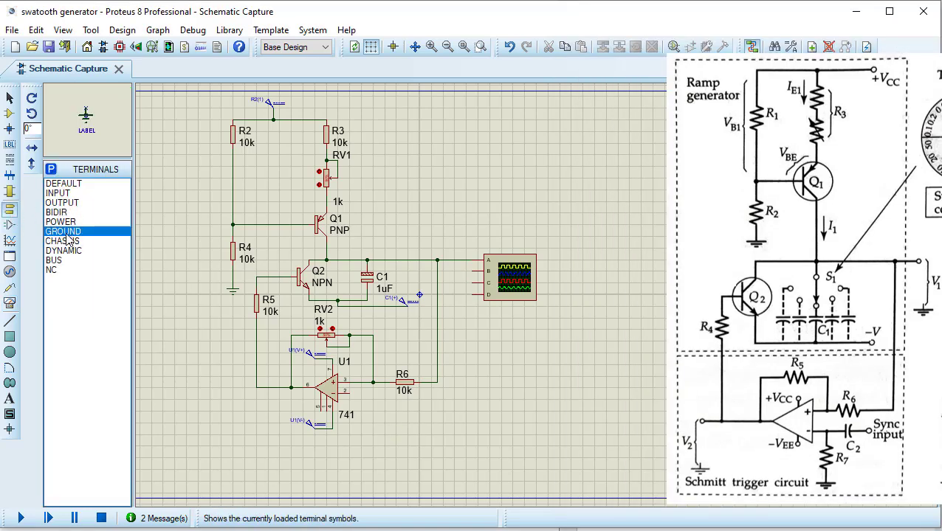
Place a ground symbol below U1 and wire U1's inverting input, pin 2, to it.
click(374, 414)
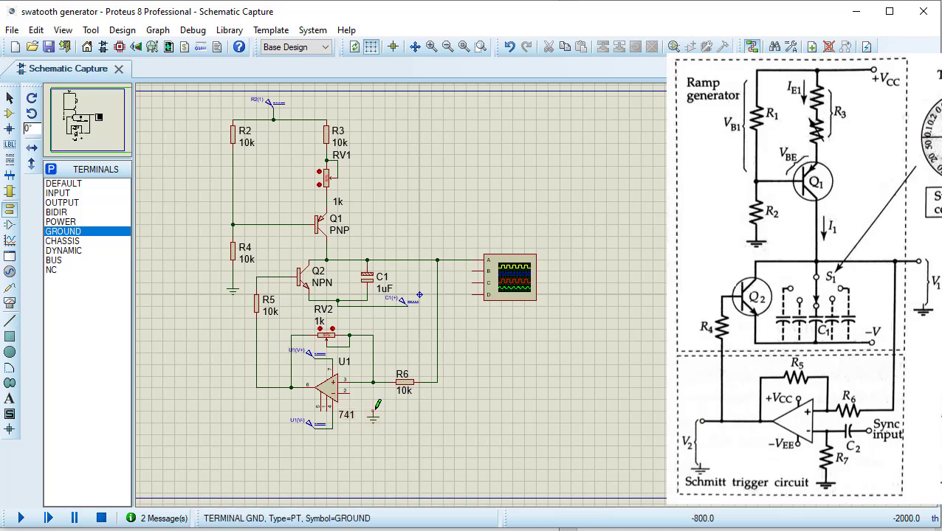
click(344, 391)
click(373, 408)
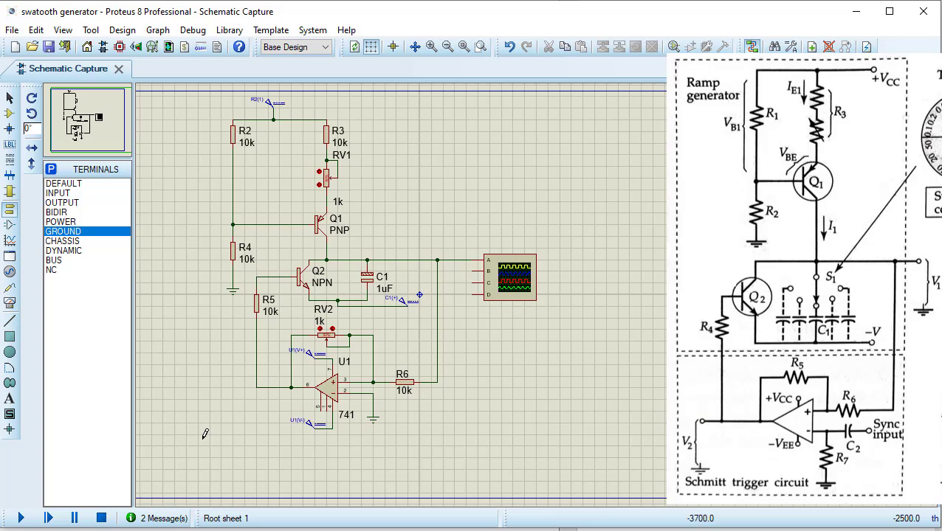
Set R4 to 1k and potentiometer RV1 to 5k.
double_click(246, 259)
click(399, 155)
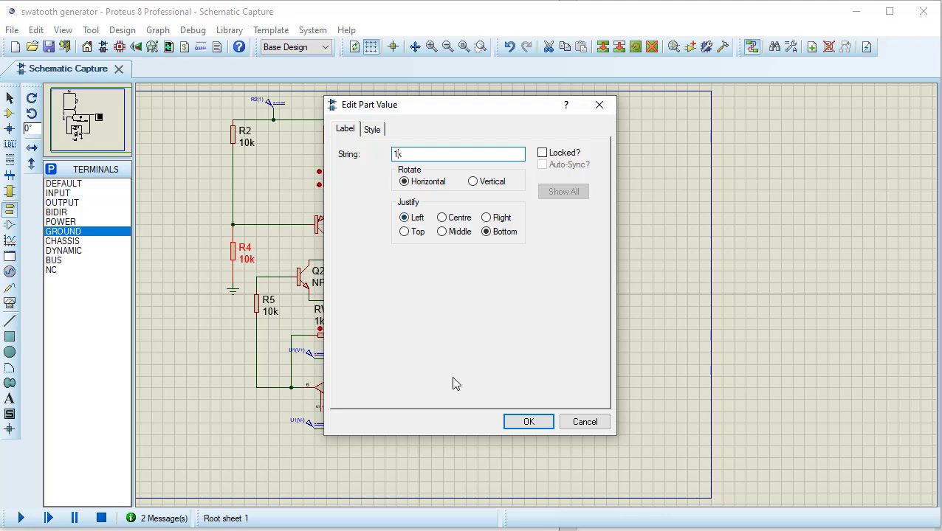
click(525, 421)
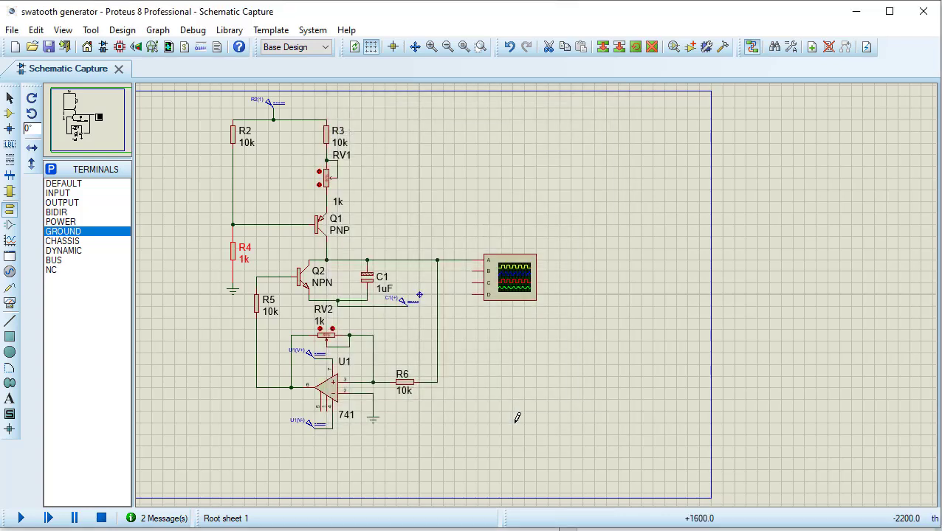
double_click(337, 203)
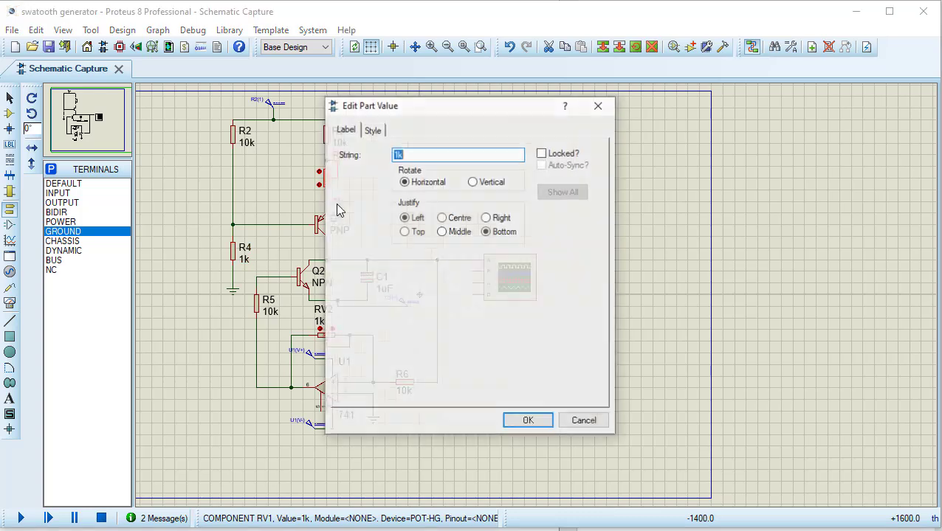
click(397, 153)
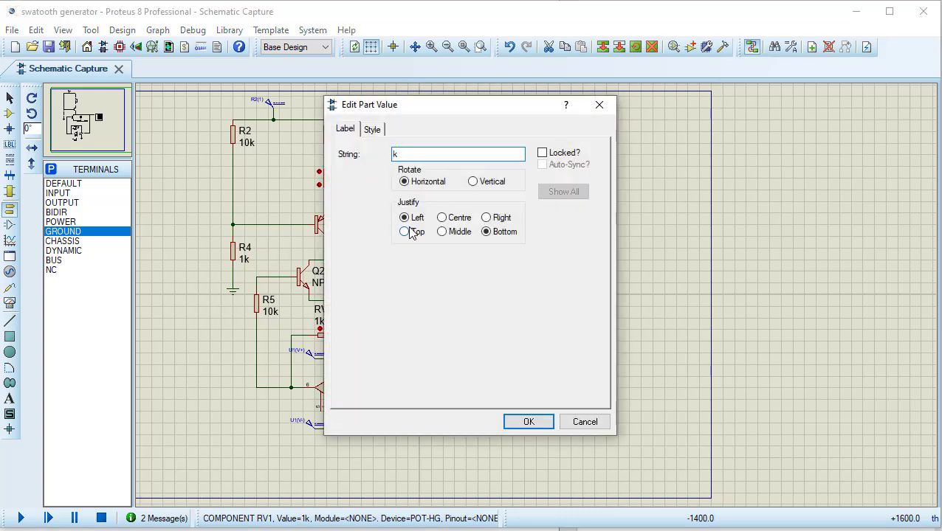
text(5)
click(527, 421)
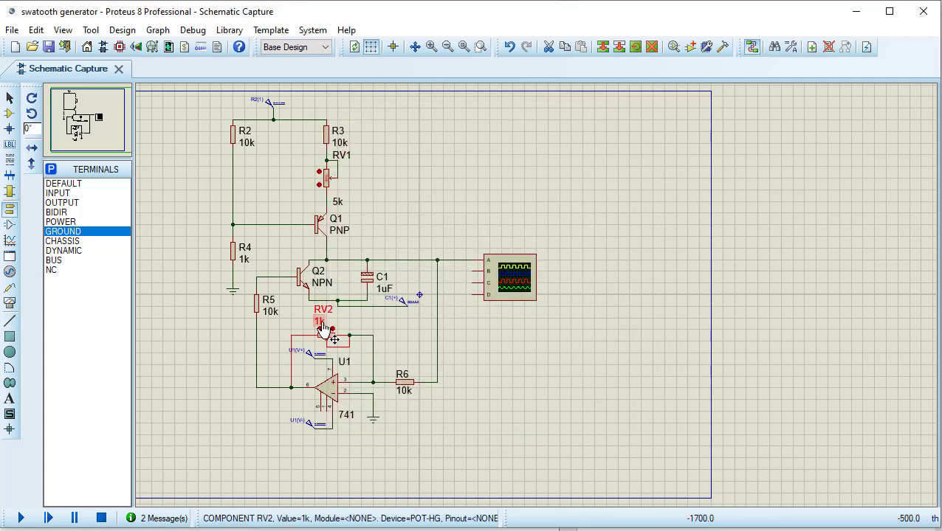
Set potentiometer RV2 to 20k and resistor R6 to 1k.
double_click(323, 323)
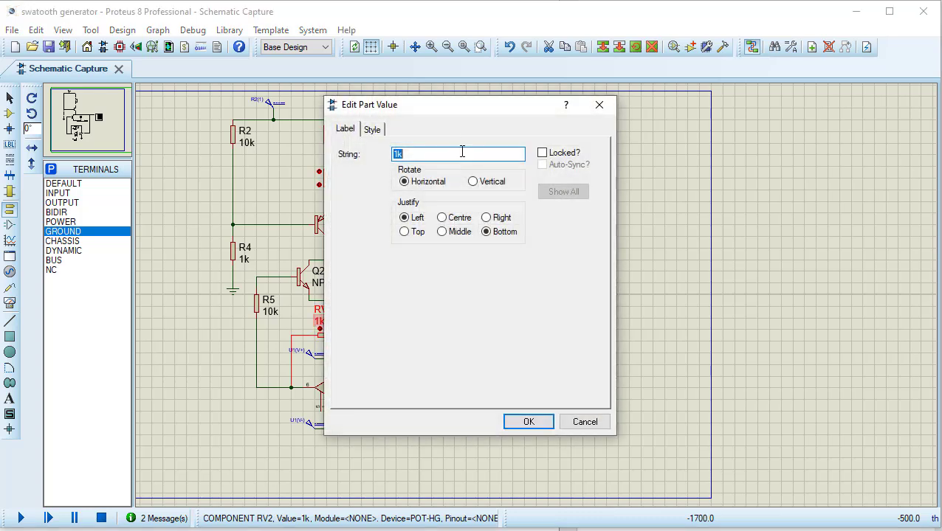
click(397, 154)
text(20)
click(528, 423)
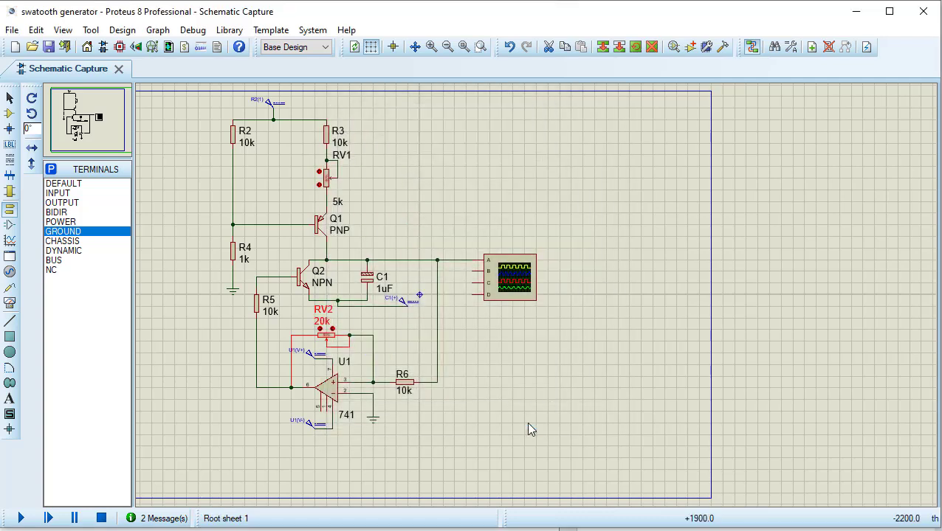
click(408, 399)
click(409, 399)
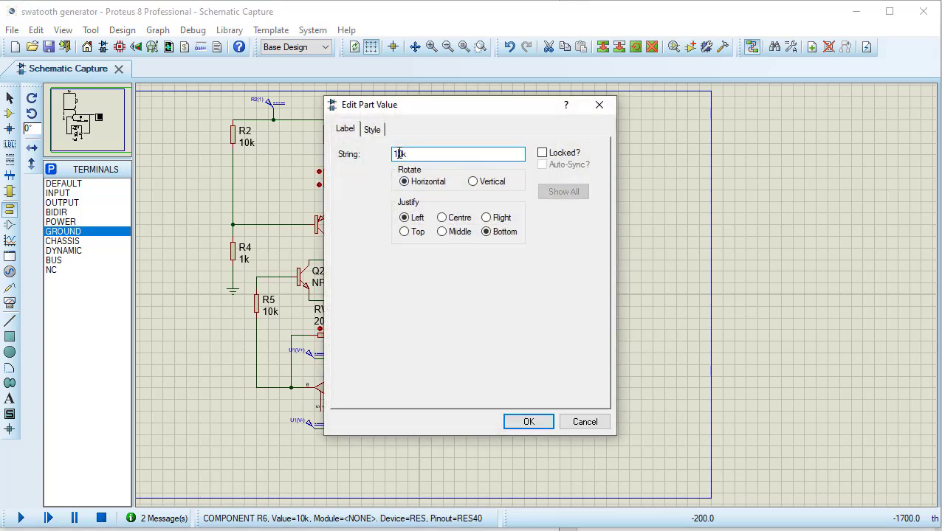
click(528, 422)
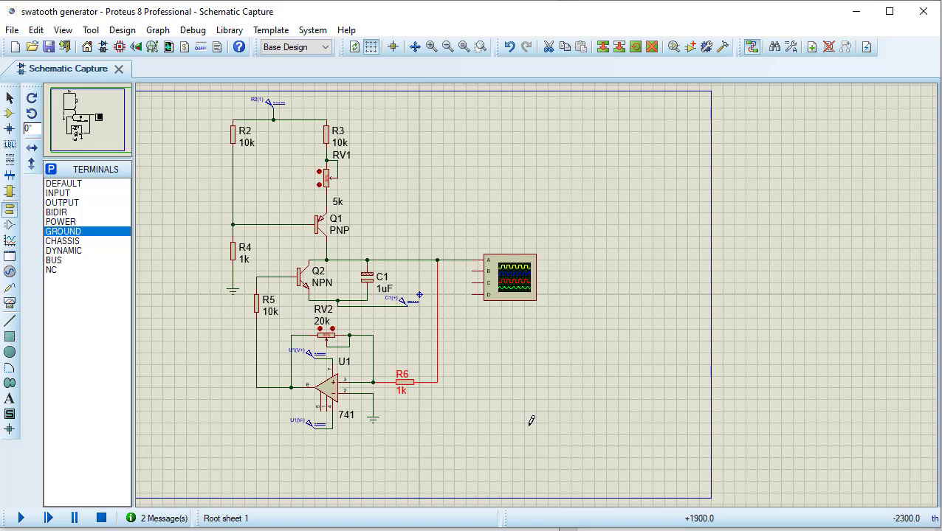
Change R3 and R5 from 10k to 1k.
click(346, 148)
click(397, 153)
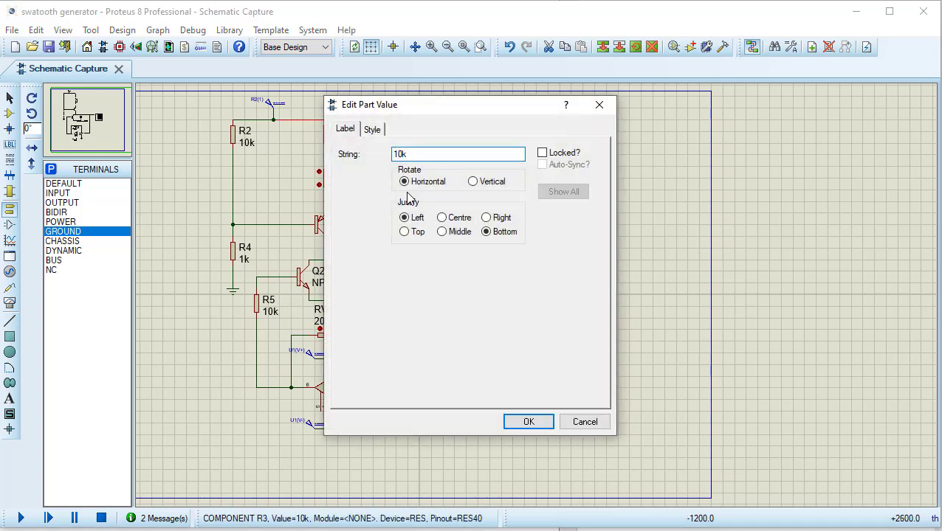
key(Delete)
click(521, 421)
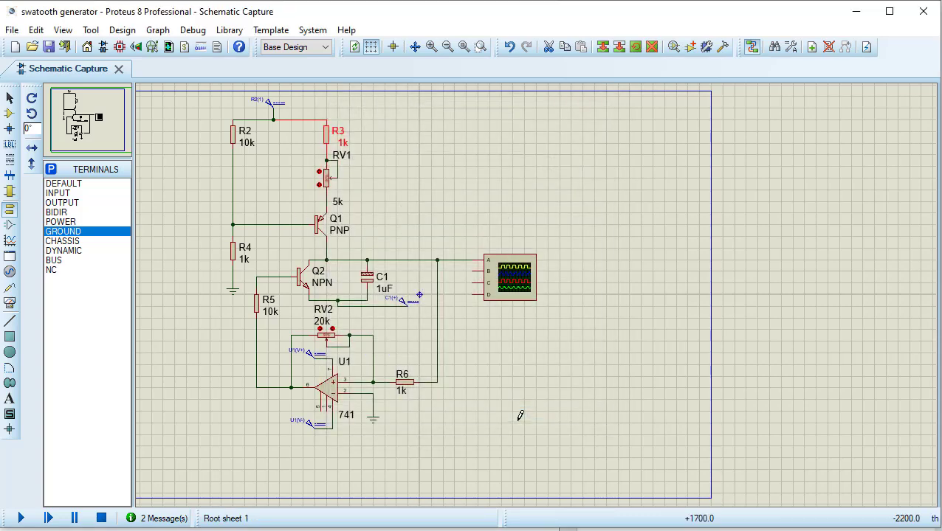
click(270, 311)
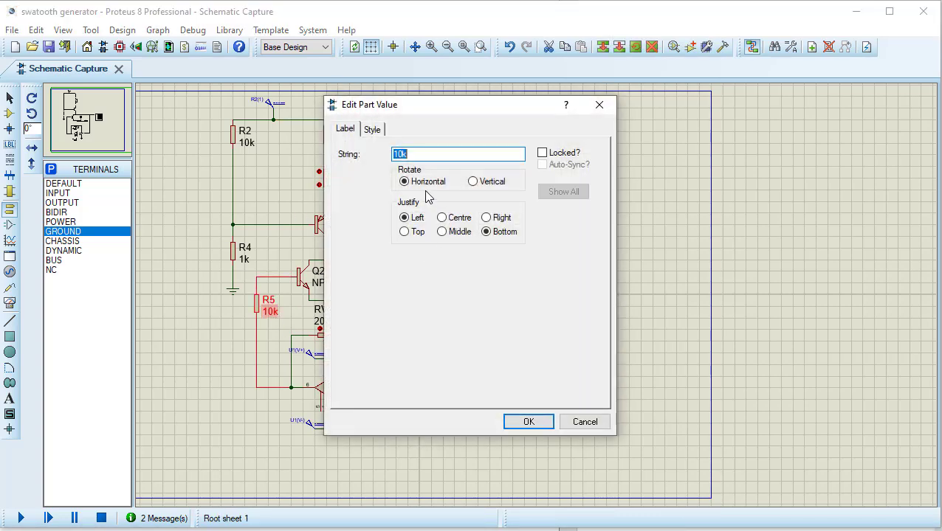
key(Delete)
click(528, 422)
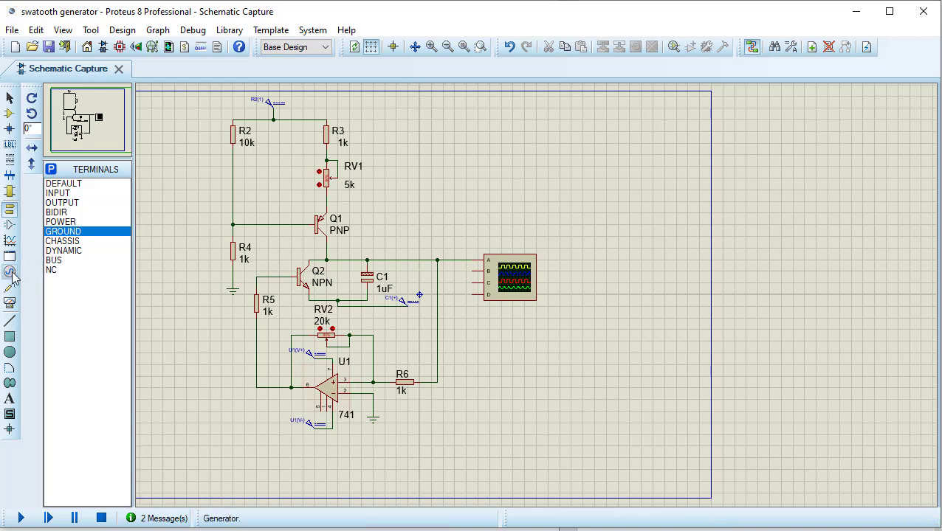
Place two DC voltmeters near U1 and wire the left one to the R5/U1 wire.
click(10, 302)
click(67, 261)
click(416, 427)
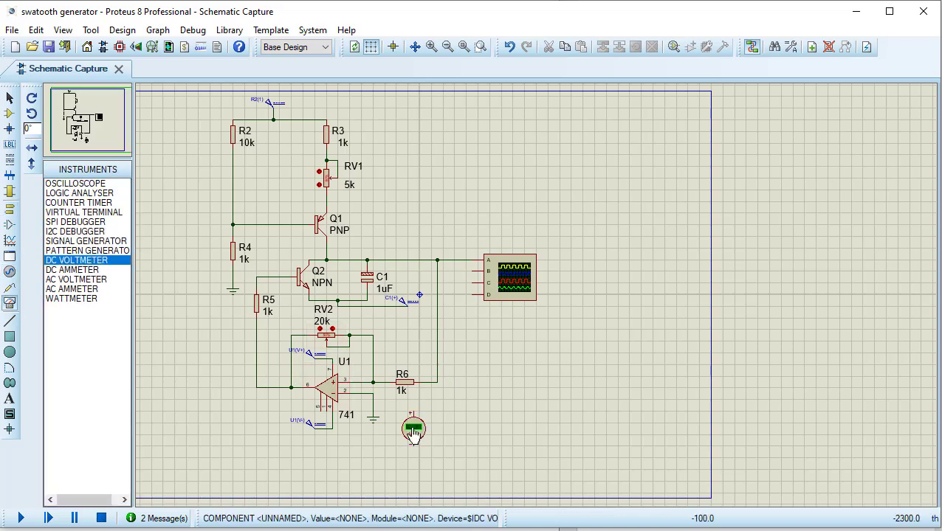
click(82, 261)
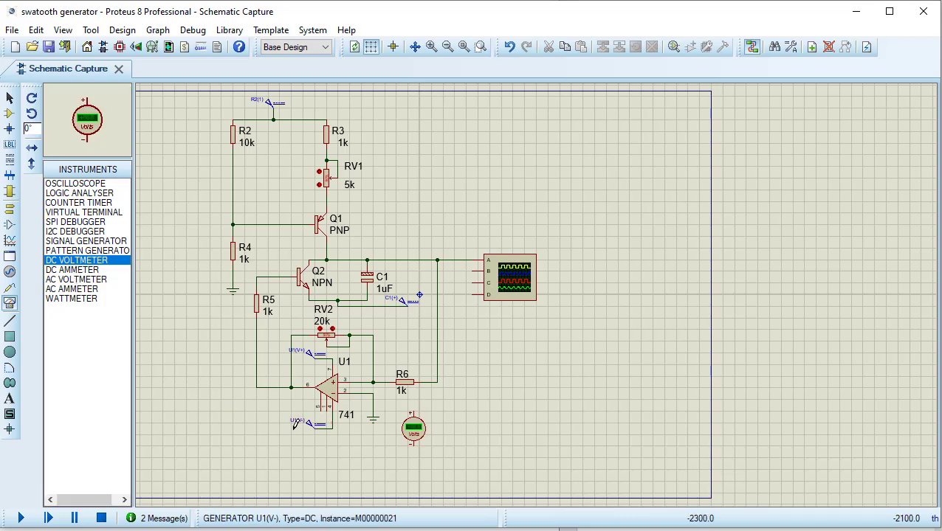
click(232, 411)
click(233, 411)
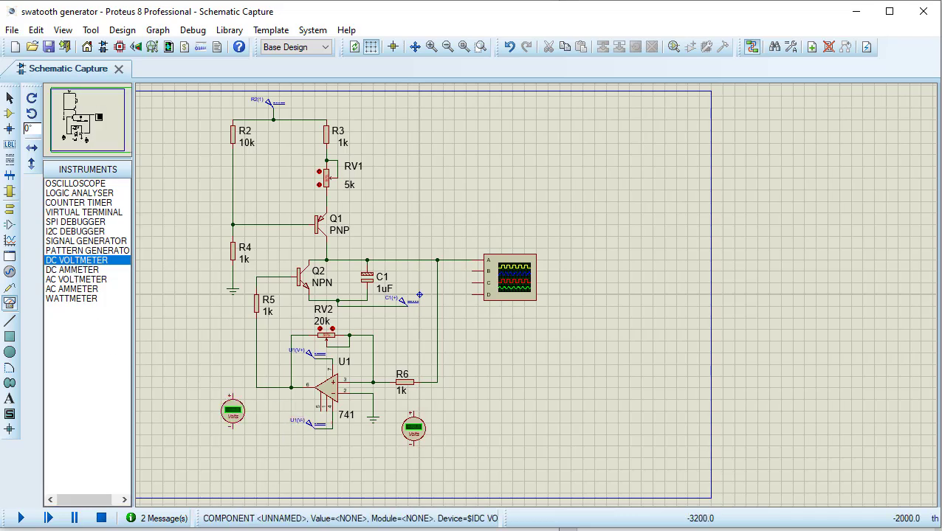
click(232, 396)
click(257, 385)
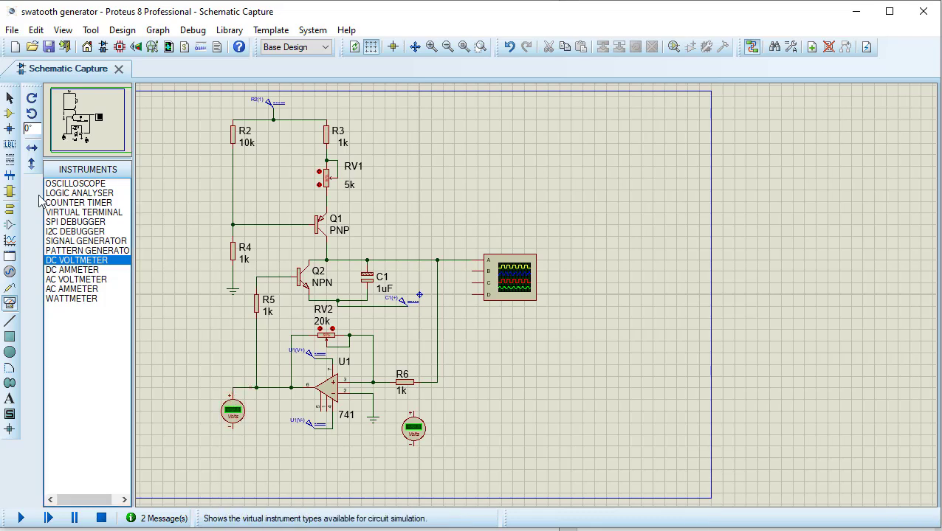
Ground both voltmeters and wire the right voltmeter's top pin to R6's left end.
click(11, 208)
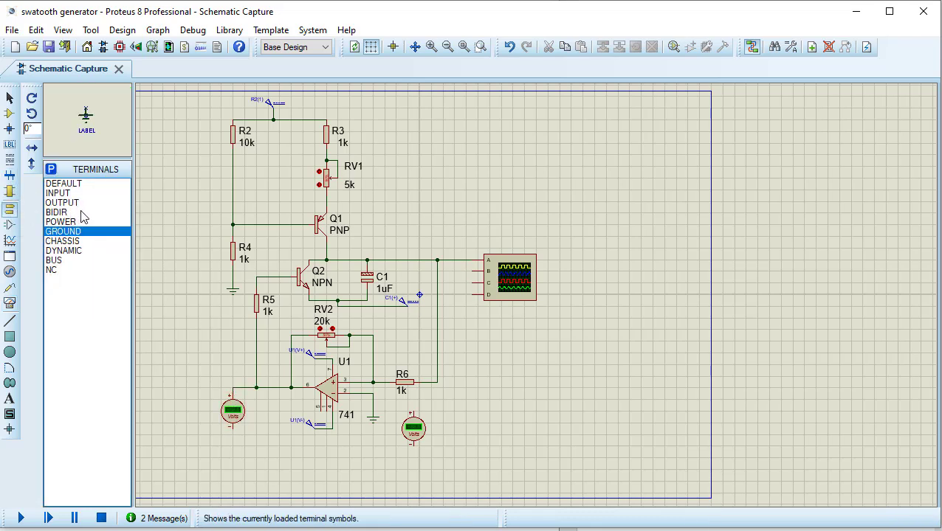
click(235, 443)
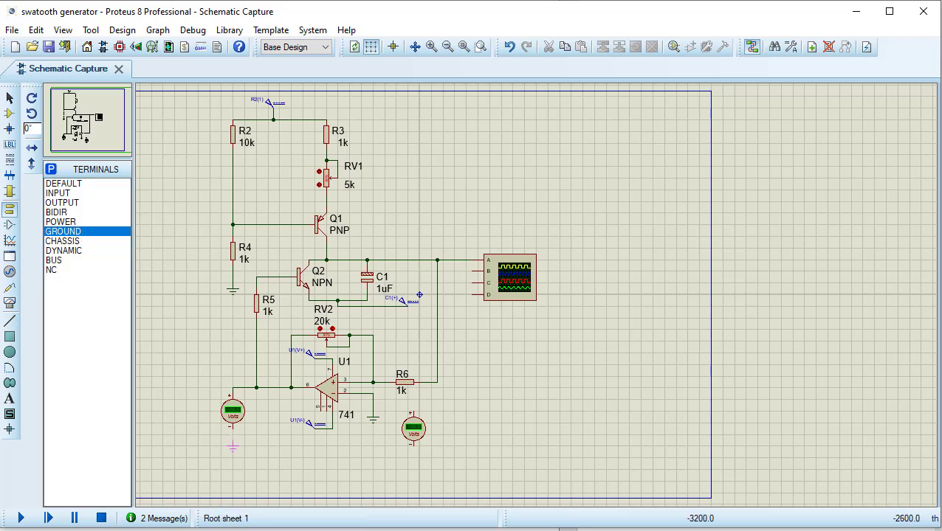
click(233, 446)
click(59, 231)
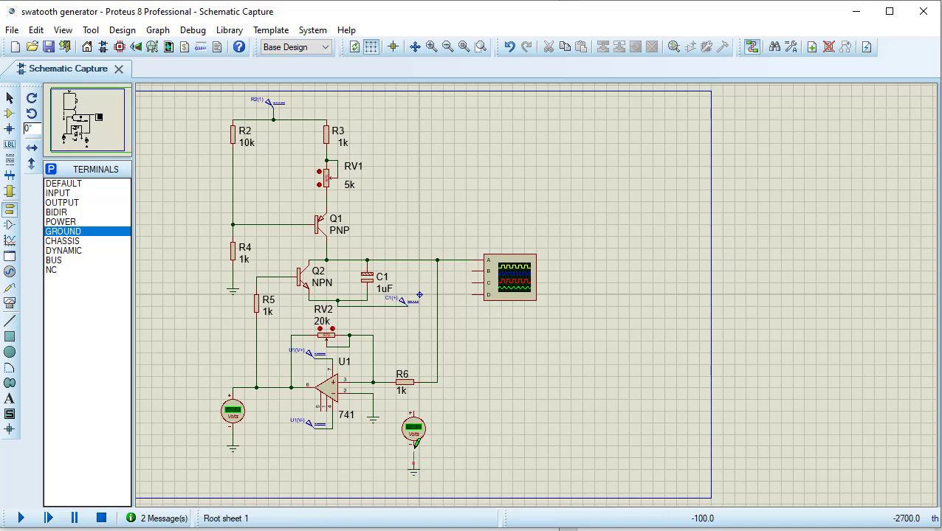
click(414, 411)
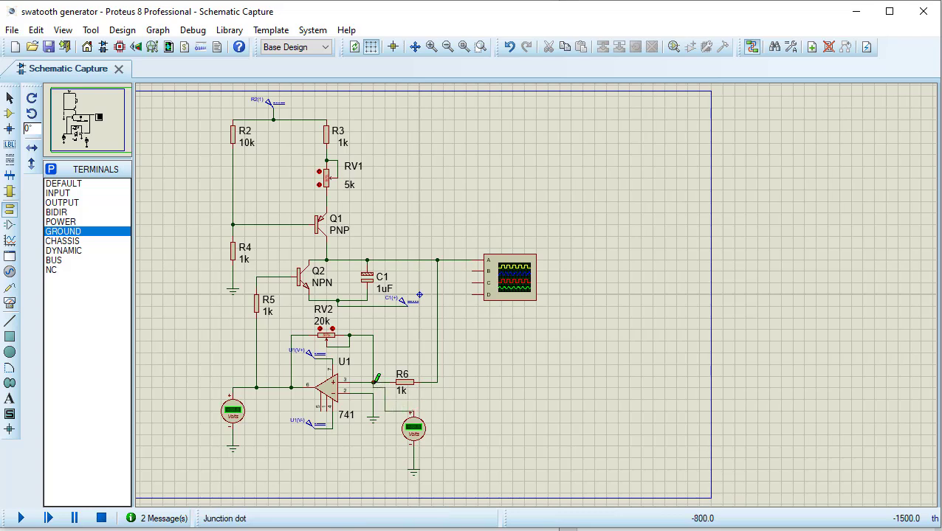
click(374, 382)
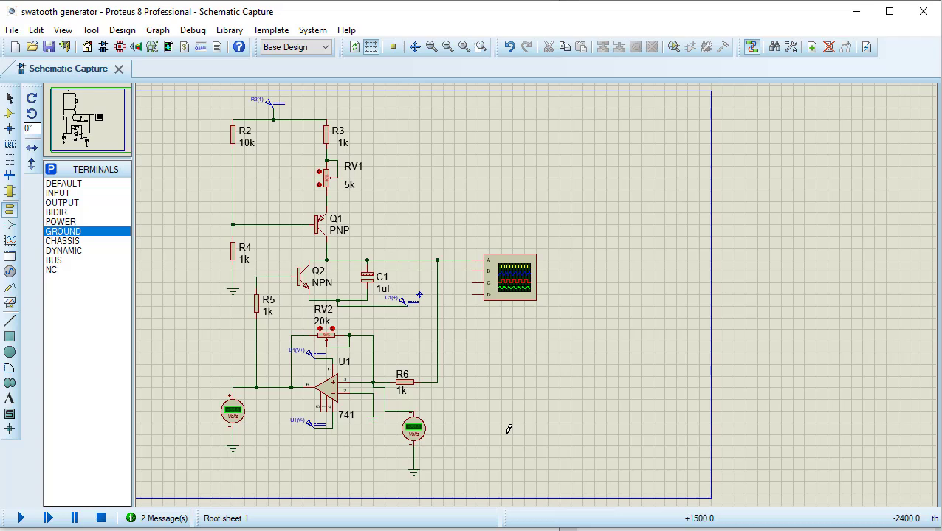
Start the simulation, then adjust the oscilloscope time base and raise RV1's wiper setting.
key(F12)
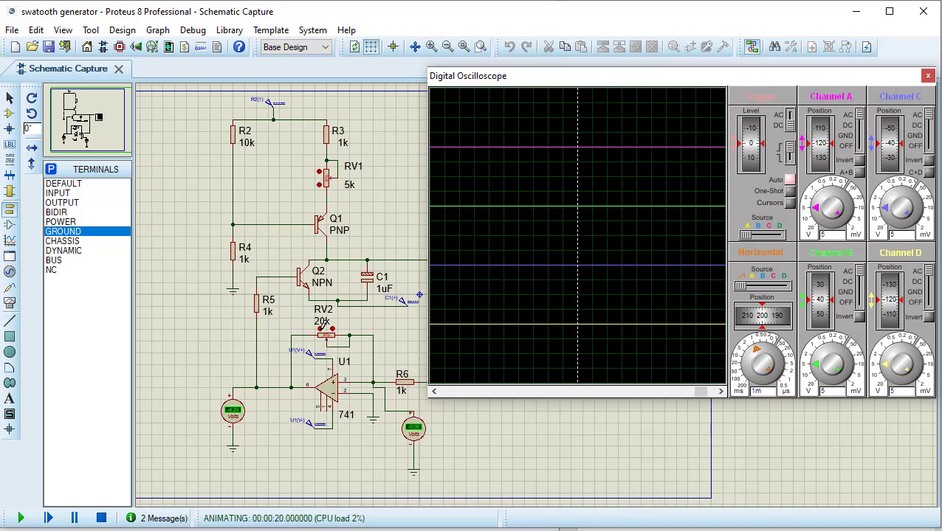
click(322, 326)
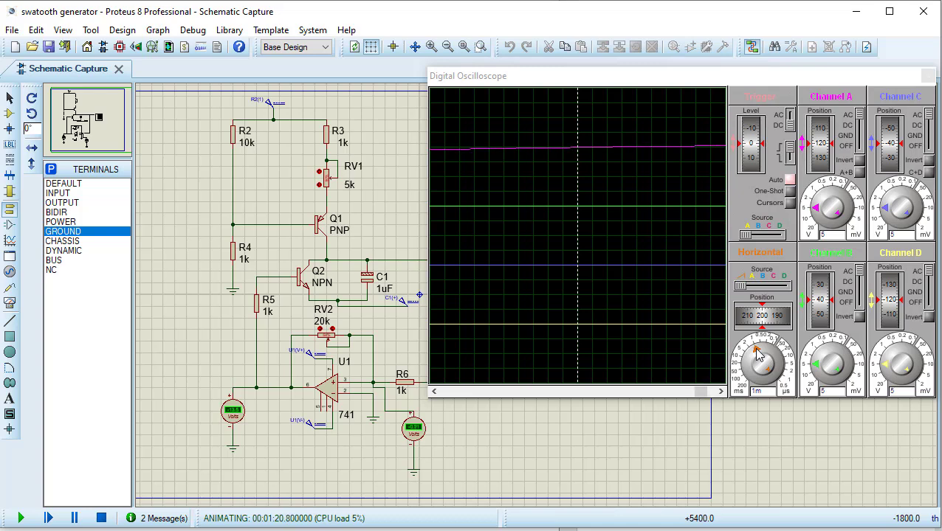
mouse_move(760, 354)
mouse_down()
mouse_move(772, 350)
mouse_move(800, 369)
mouse_move(737, 360)
mouse_up()
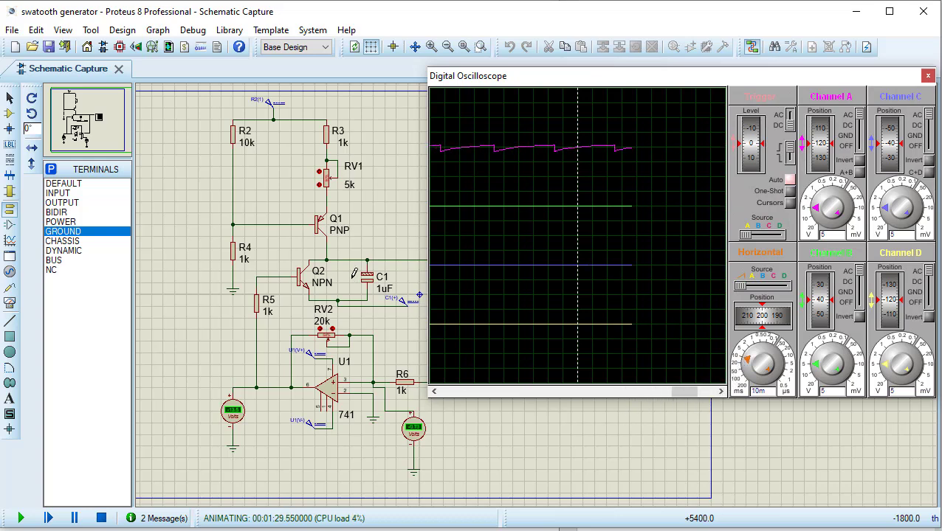
click(319, 184)
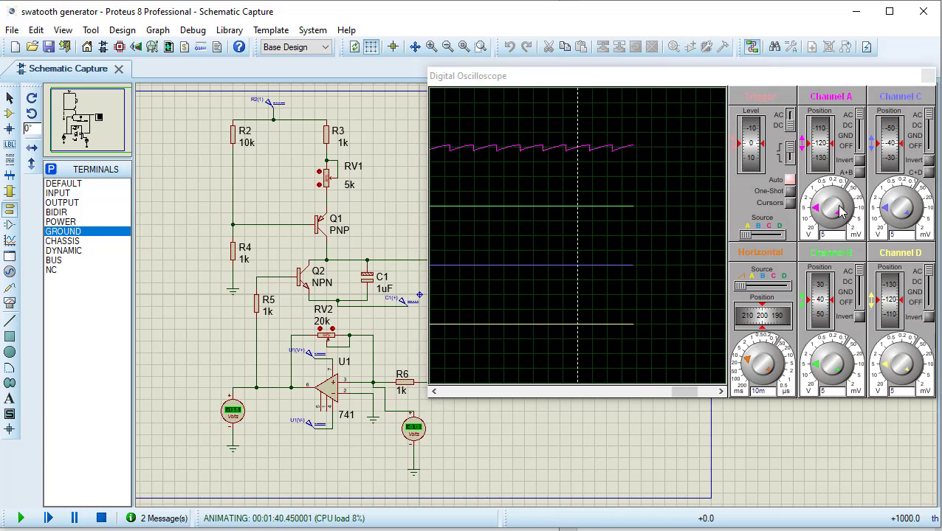
Use a finer channel A scale, fine-tune RV1's period and set a 1 ms timebase.
drag(815, 212, 827, 206)
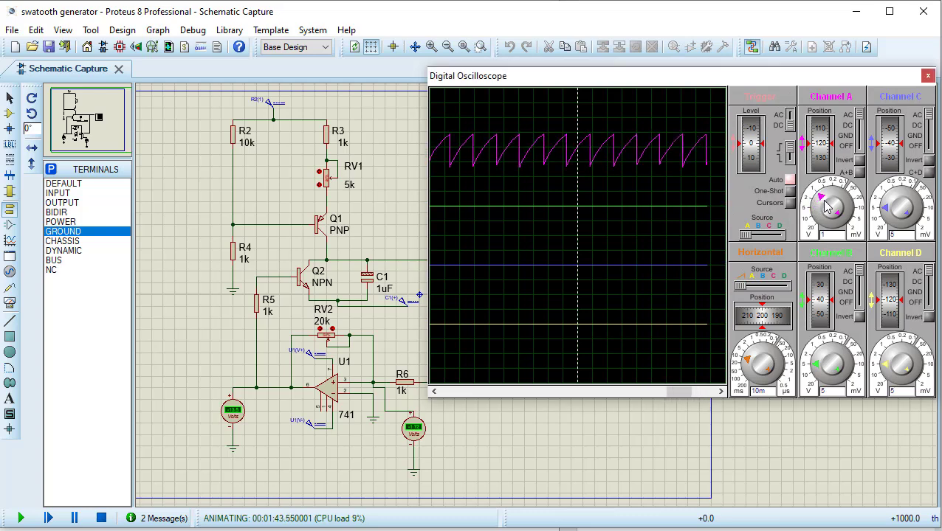
click(322, 177)
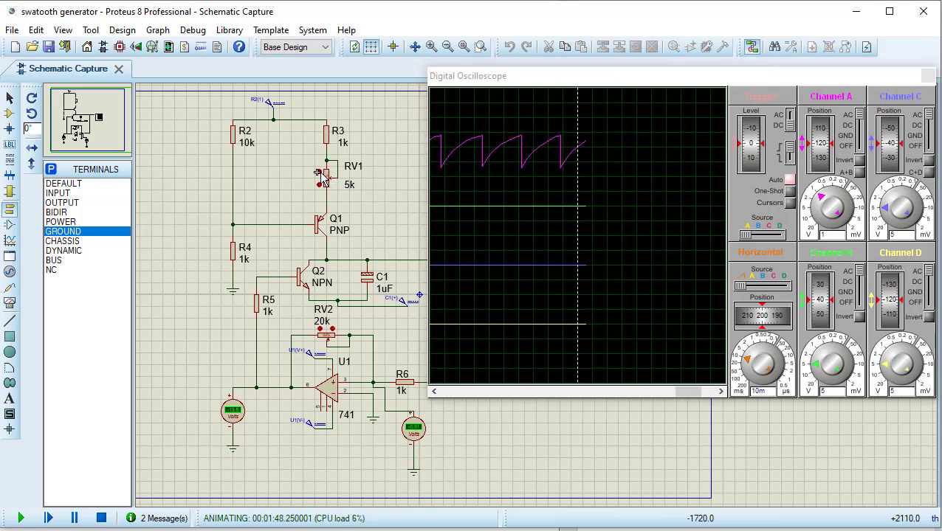
click(322, 186)
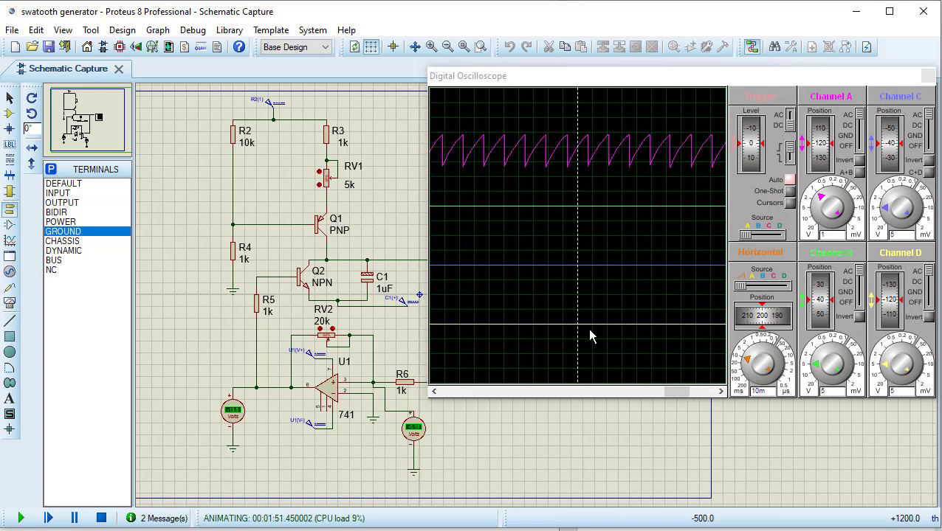
click(753, 347)
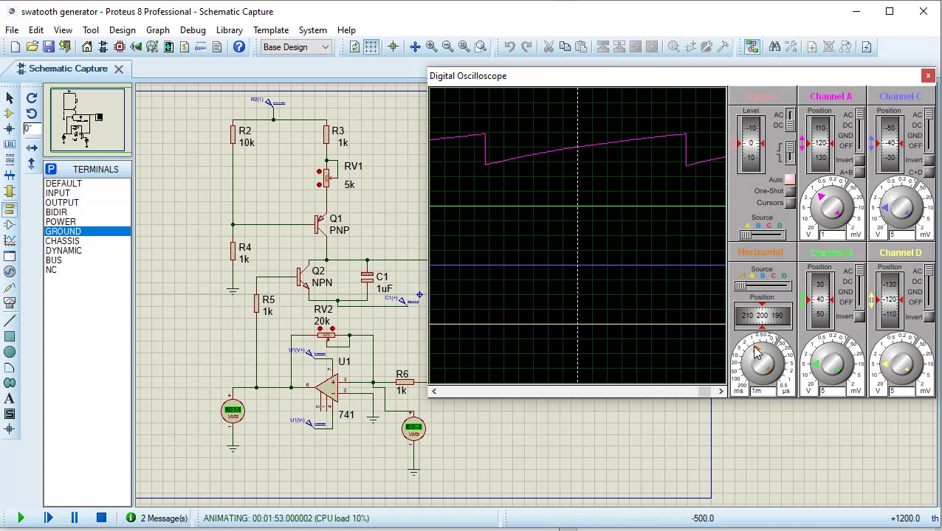
Retune RV1 while comparing 2 ms and 1 ms timebases, settle on 1 ms, then stop the simulation.
click(755, 359)
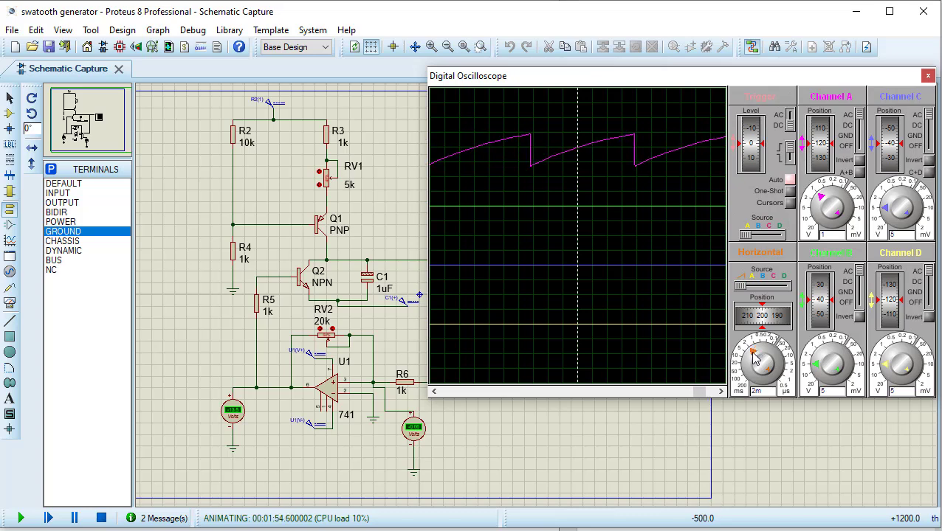
click(318, 173)
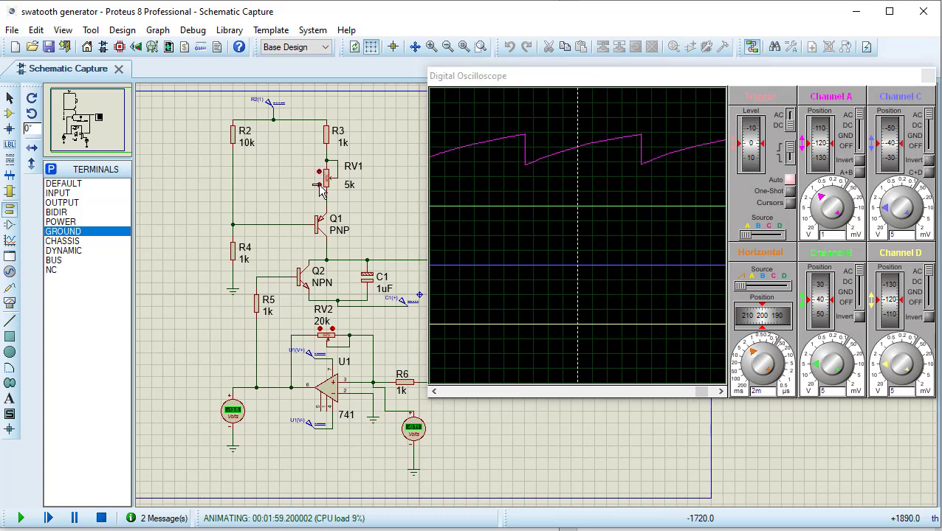
click(319, 185)
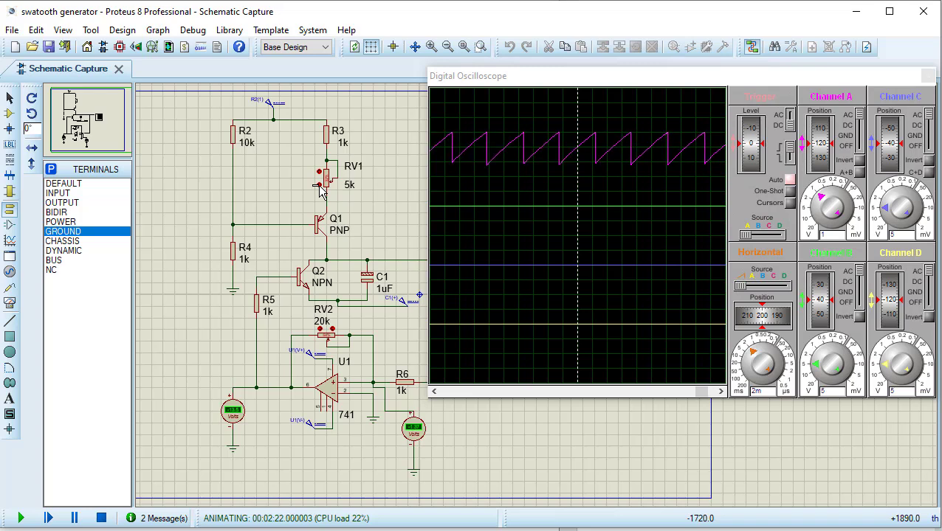
click(755, 349)
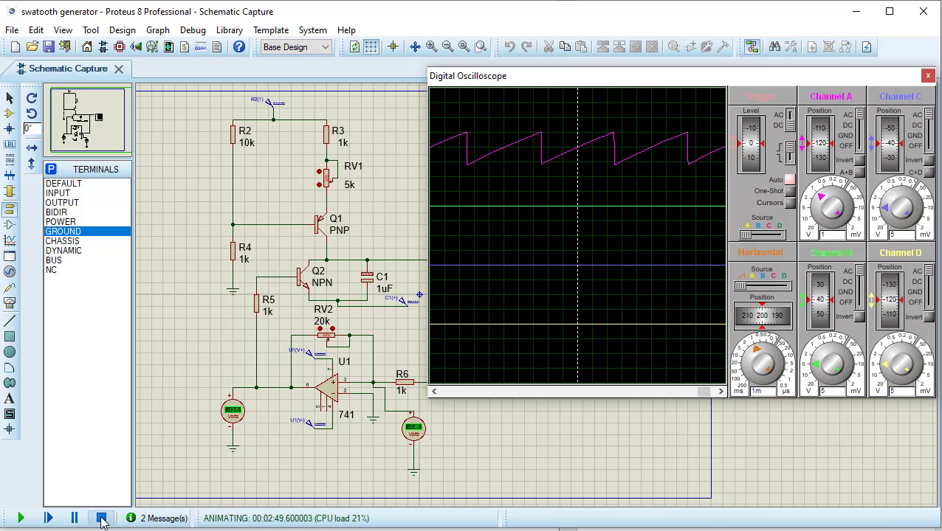
click(102, 519)
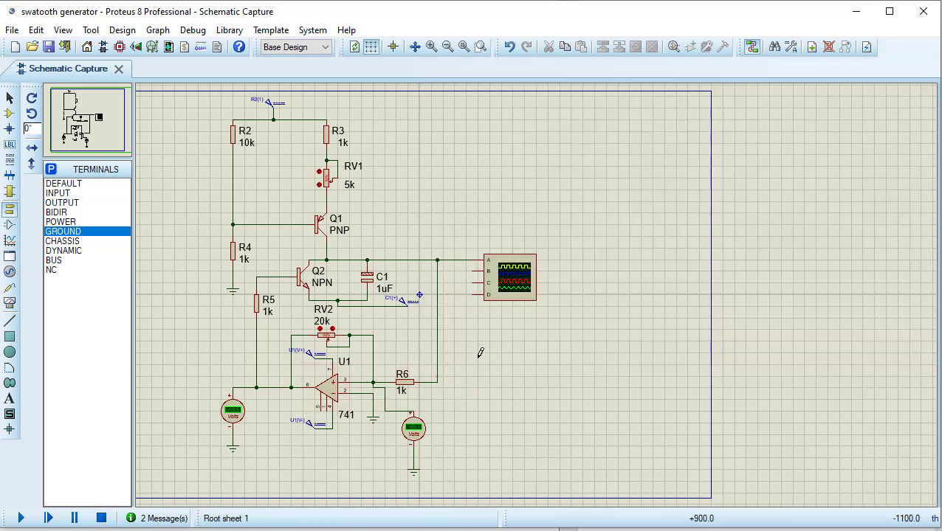
Wire the oscilloscope's B input to the R5/U1 output junction.
click(473, 270)
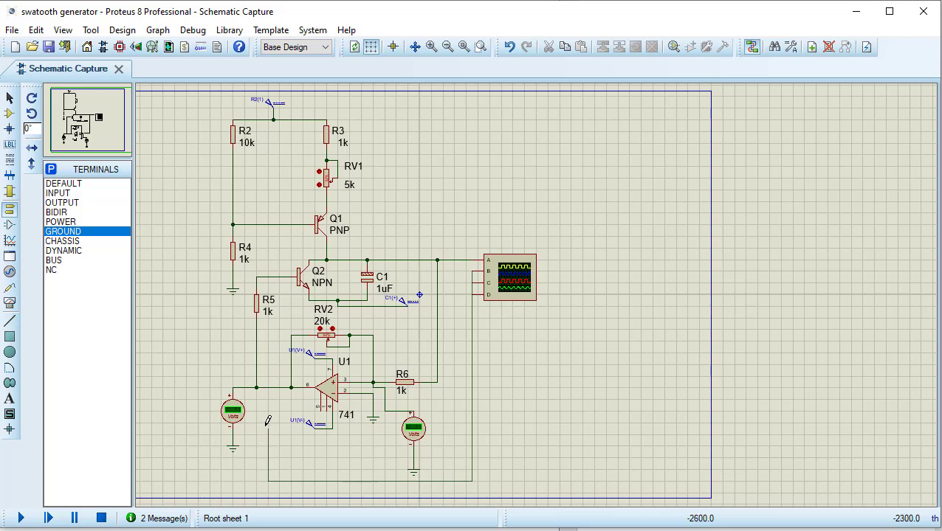
click(256, 387)
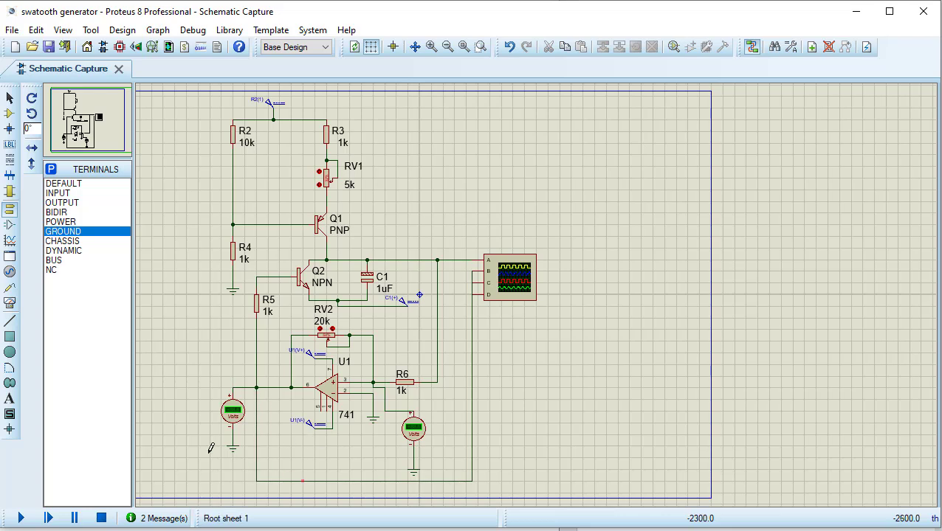
Restart the simulation with the oscilloscope's B channel now connected.
click(22, 520)
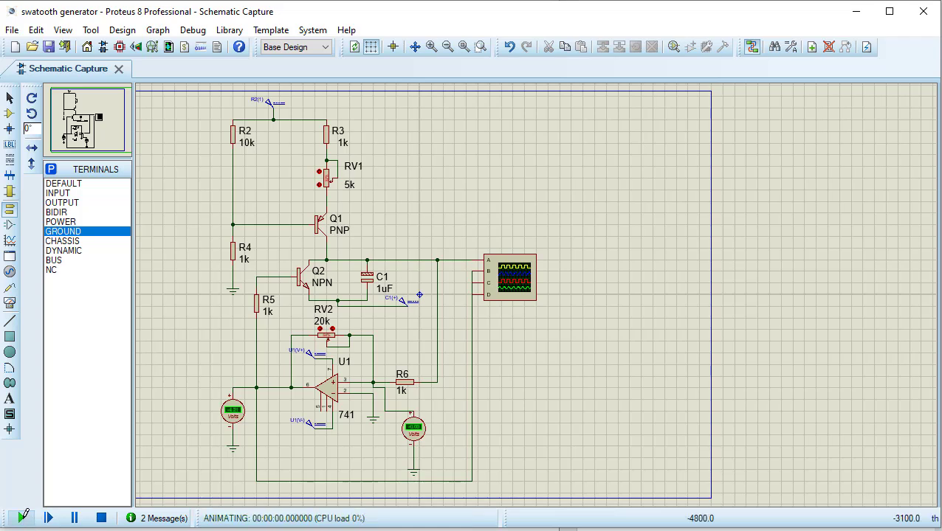